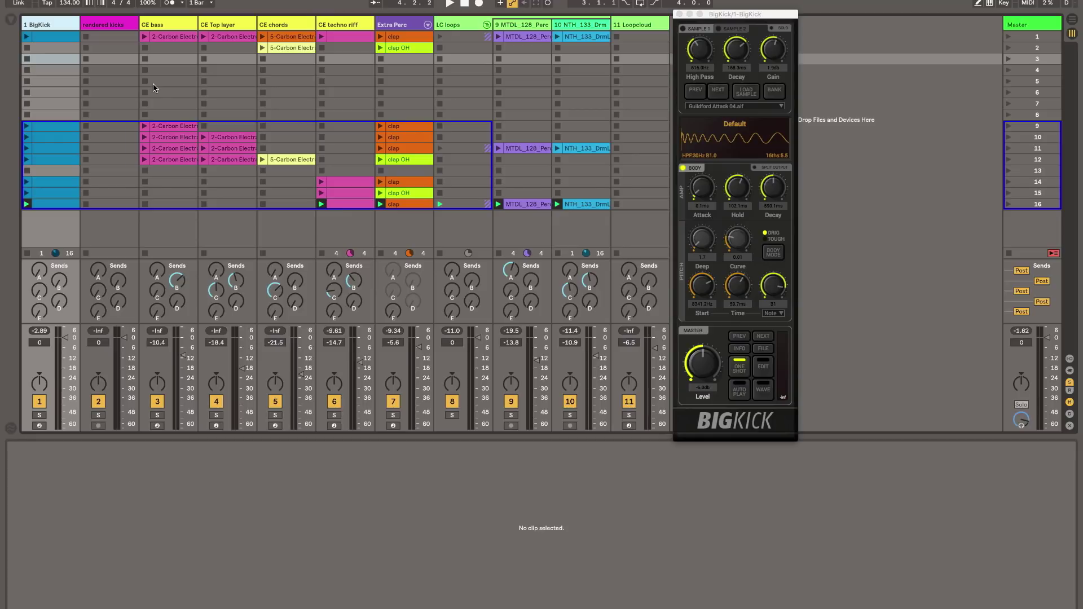
Step: Turn off One Shot and both sample layers in the BigKick track's plug-in, and start playback
{"action": "left_click", "coordinate": [181, 27]}
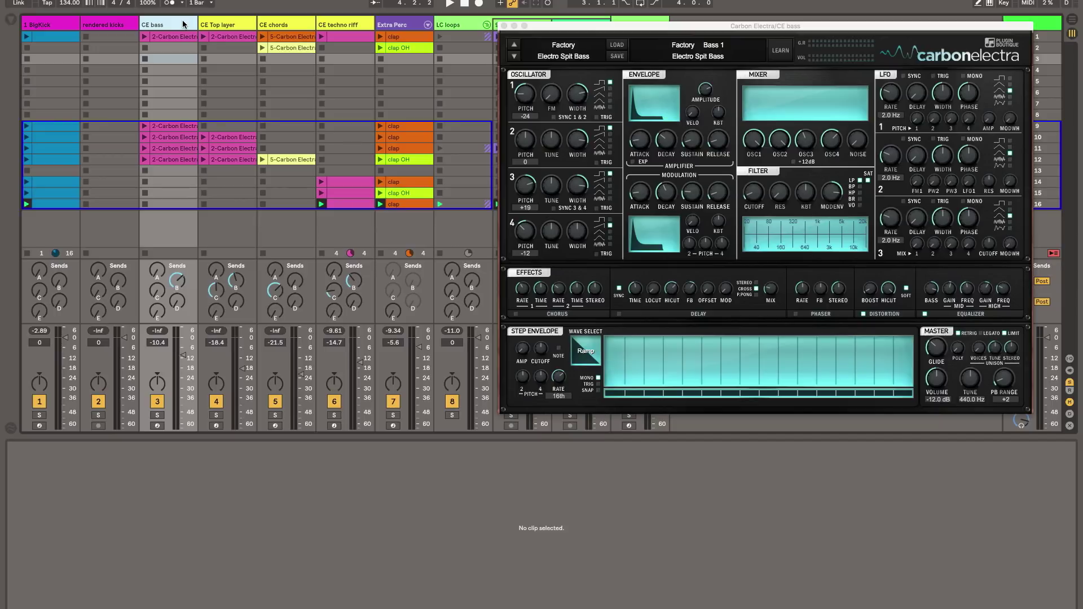
{"action": "left_click", "coordinate": [59, 28]}
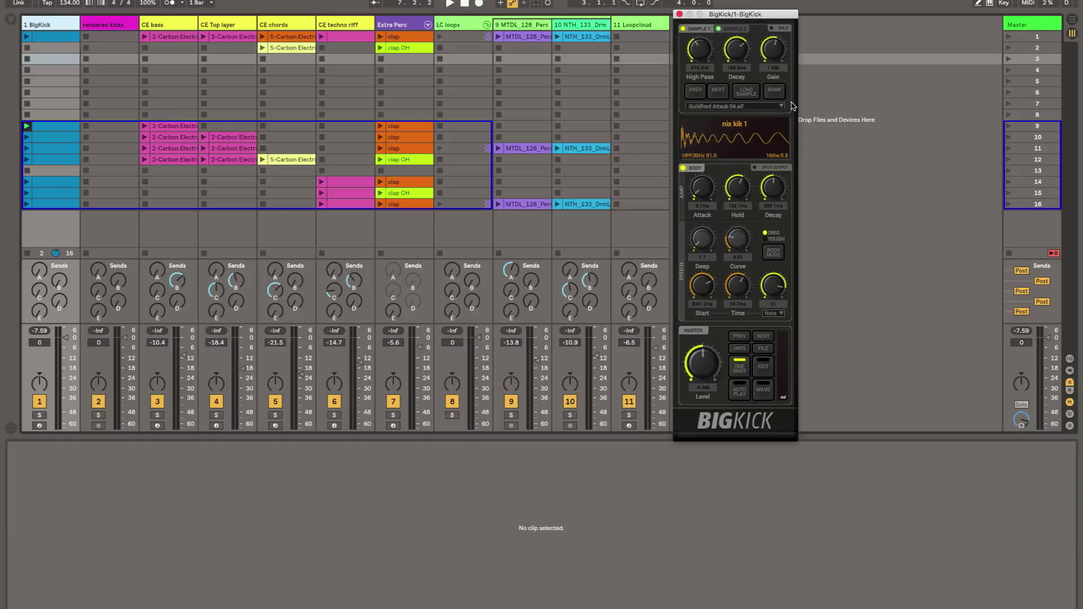
{"action": "left_click", "coordinate": [740, 368]}
{"action": "left_click", "coordinate": [691, 28]}
{"action": "key", "text": "space"}
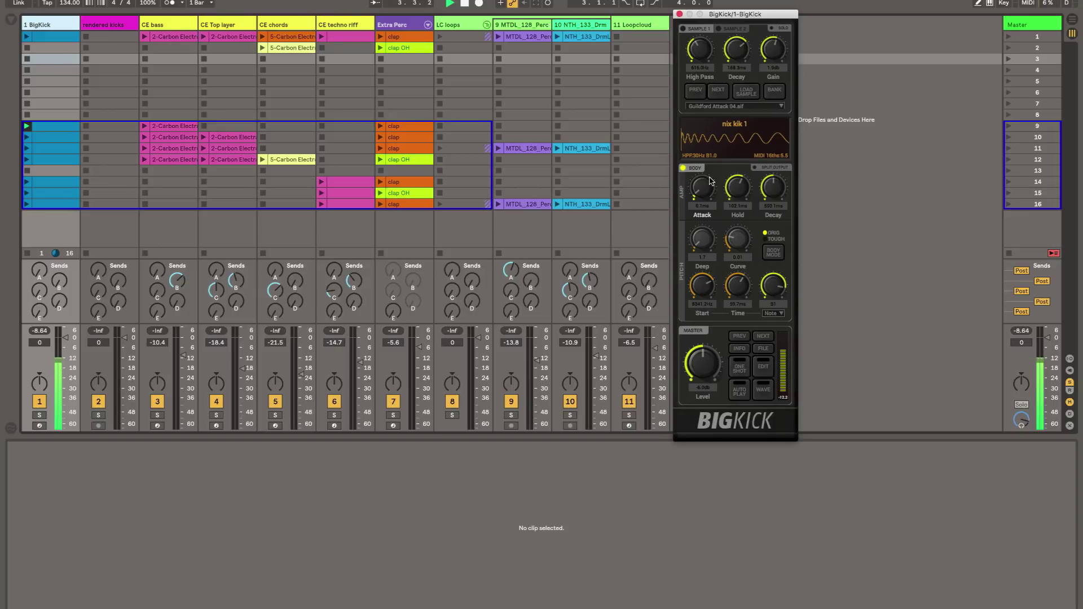
Step: Adjust the kick body's amp Attack and shorten its Hold to about 16 ms while the kick plays
{"action": "mouse_move", "coordinate": [712, 199]}
{"action": "left_mouse_down"}
{"action": "mouse_move", "coordinate": [719, 128]}
{"action": "mouse_move", "coordinate": [703, 204]}
{"action": "left_mouse_up"}
{"action": "left_click_drag", "start_coordinate": [738, 189], "coordinate": [746, 210]}
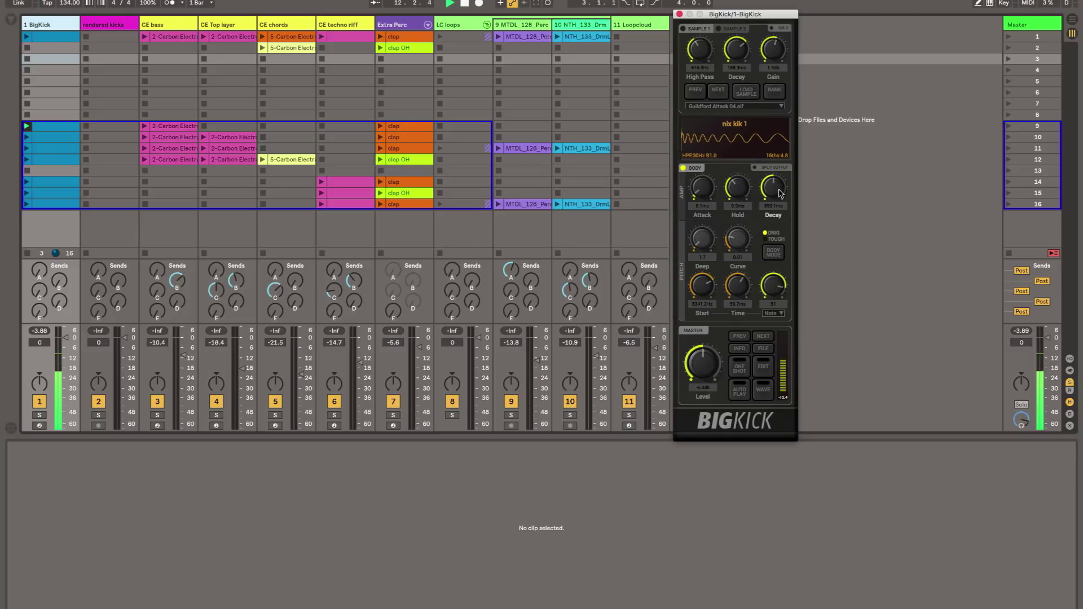
{"action": "left_click_drag", "start_coordinate": [735, 189], "coordinate": [745, 187]}
Step: Tune the kick body's amp Decay against the scene 9 clap clip, and stop the clap clip
{"action": "left_click_drag", "start_coordinate": [776, 191], "coordinate": [768, 218]}
{"action": "left_click_drag", "start_coordinate": [769, 218], "coordinate": [783, 159]}
{"action": "left_click_drag", "start_coordinate": [783, 164], "coordinate": [780, 178]}
{"action": "left_click", "coordinate": [381, 125]}
{"action": "mouse_move", "coordinate": [773, 193]}
{"action": "left_mouse_down"}
{"action": "mouse_move", "coordinate": [777, 172]}
{"action": "mouse_move", "coordinate": [768, 197]}
{"action": "left_mouse_up"}
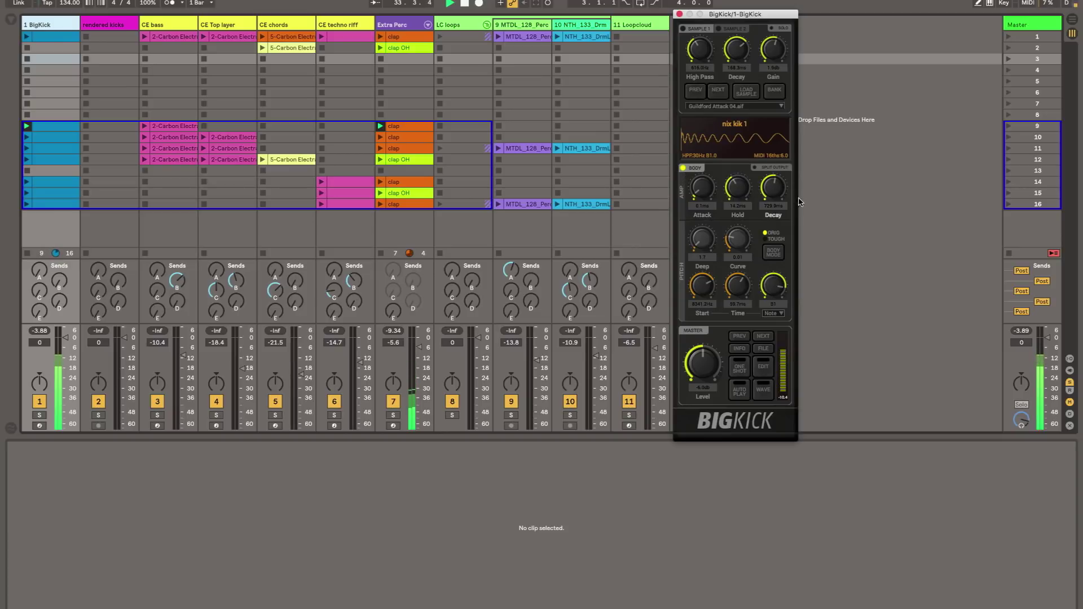
{"action": "left_click_drag", "start_coordinate": [774, 187], "coordinate": [774, 198]}
{"action": "left_click", "coordinate": [386, 172]}
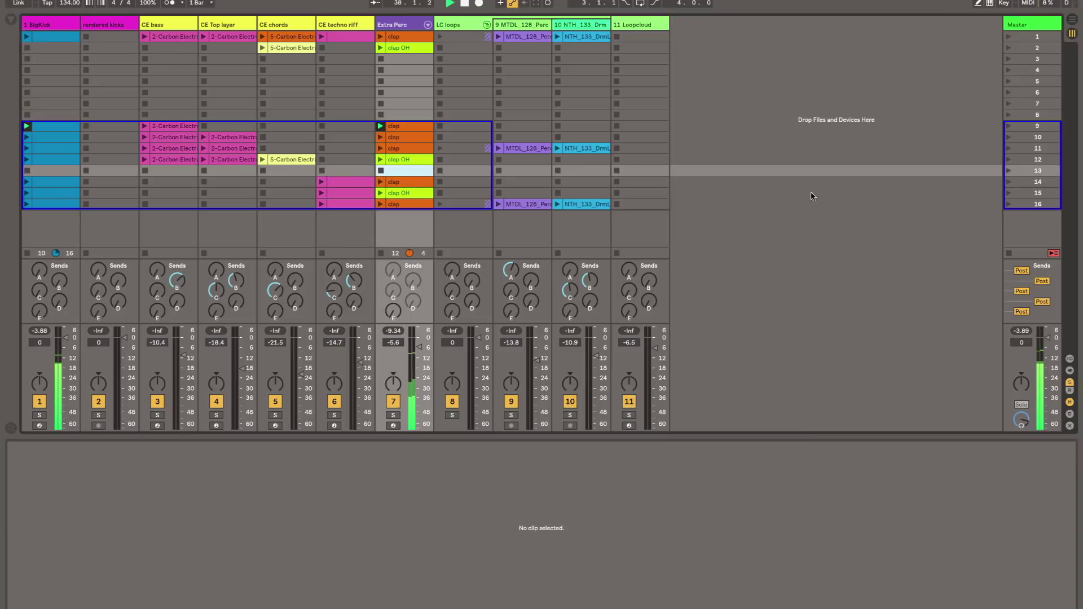
{"action": "left_click", "coordinate": [51, 25]}
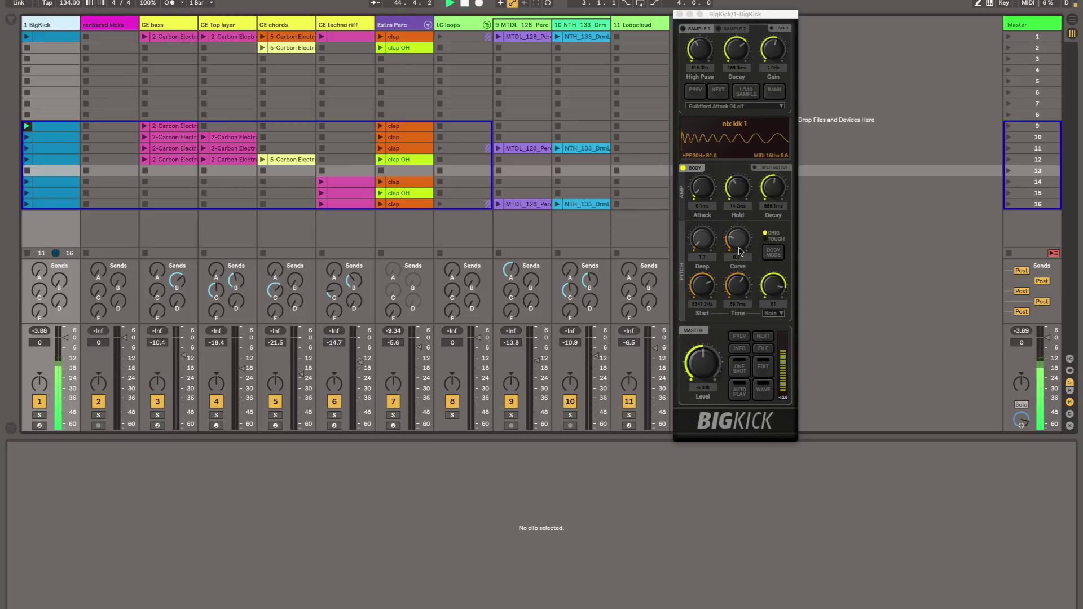
Step: Try extreme Deep and Curve settings on the body pitch, settling Deep at about 17.6 and Curve at 0.01
{"action": "left_click_drag", "start_coordinate": [709, 244], "coordinate": [723, 163]}
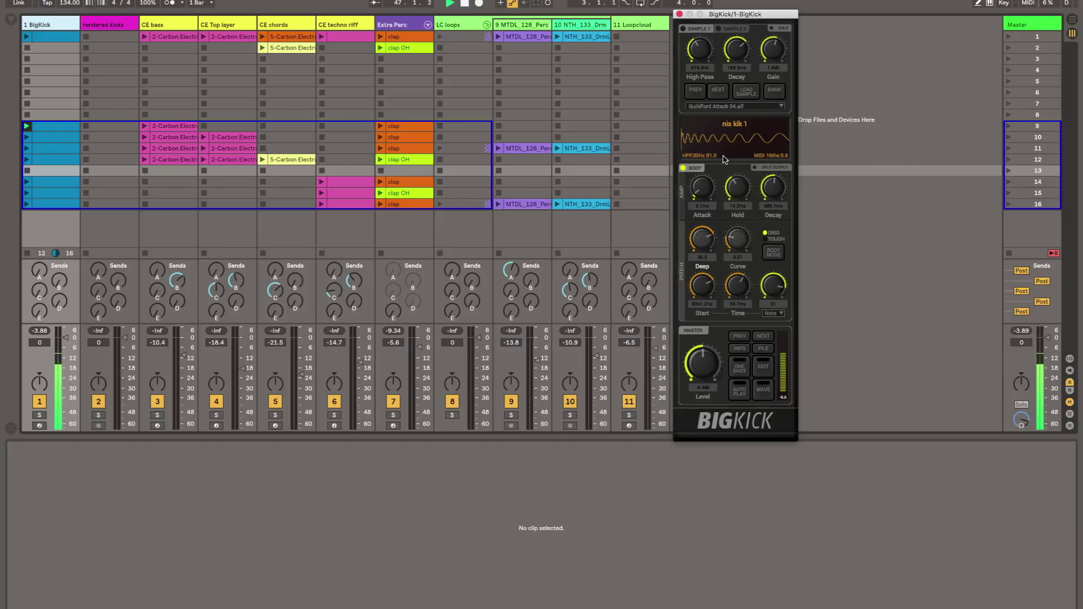
{"action": "left_click_drag", "start_coordinate": [724, 159], "coordinate": [723, 249]}
{"action": "left_click_drag", "start_coordinate": [736, 244], "coordinate": [704, 220]}
{"action": "left_click_drag", "start_coordinate": [738, 244], "coordinate": [738, 240]}
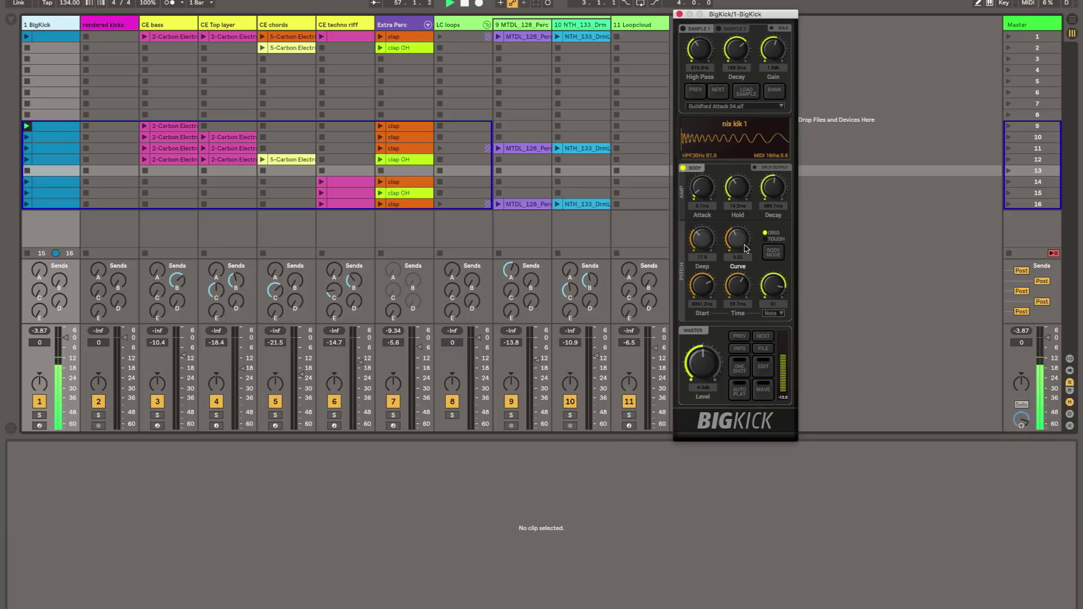
{"action": "left_click_drag", "start_coordinate": [750, 227], "coordinate": [749, 247]}
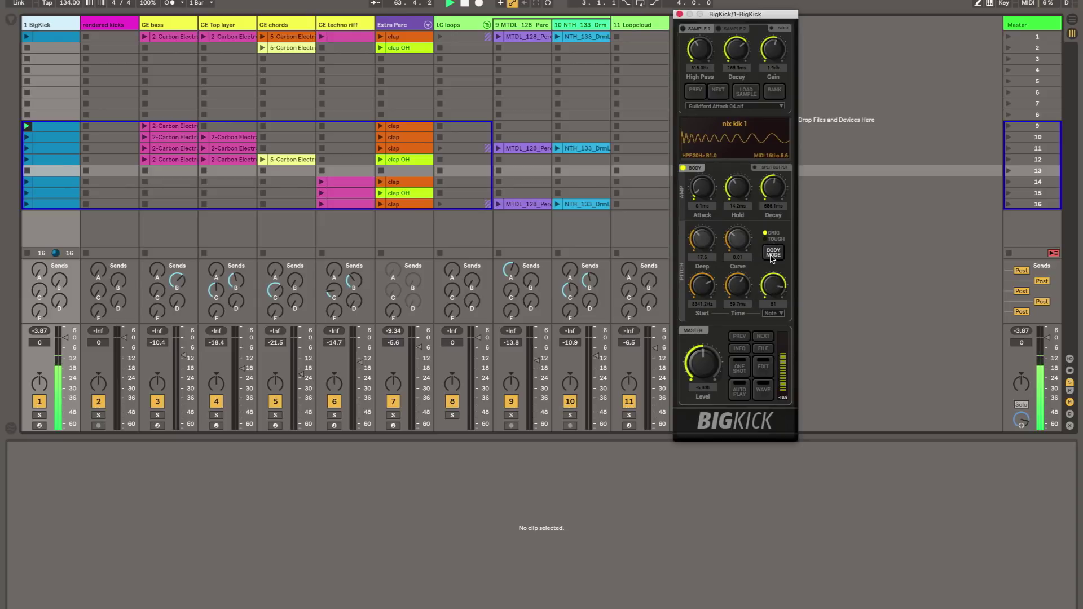
Step: Switch the body mode to Tough and vary its Deep and Curve amounts, ending with a lower Deep
{"action": "left_click", "coordinate": [773, 254]}
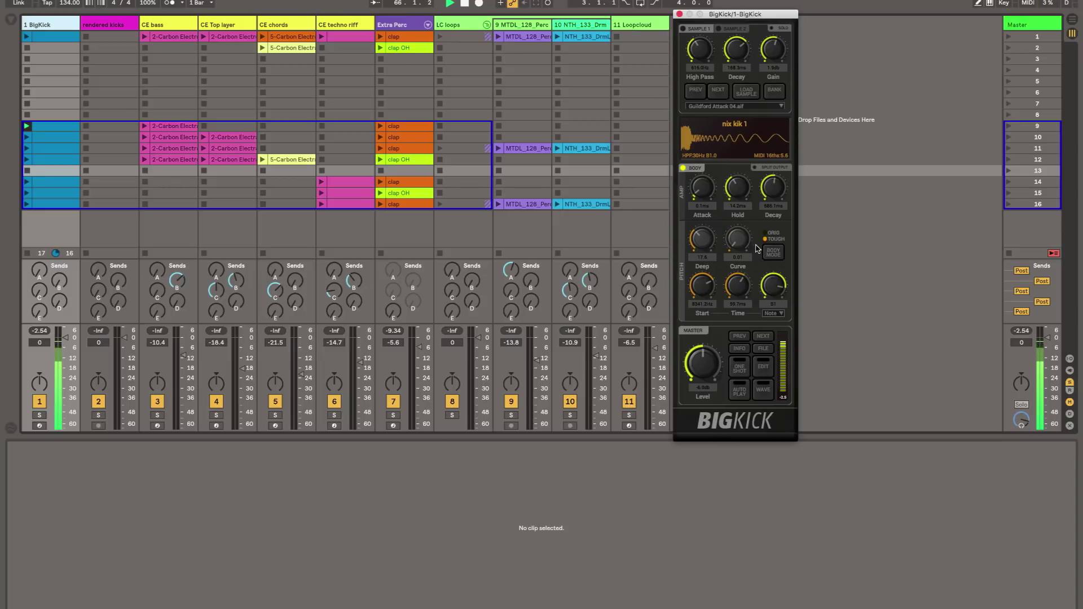
{"action": "mouse_move", "coordinate": [709, 249]}
{"action": "left_mouse_down"}
{"action": "mouse_move", "coordinate": [717, 212]}
{"action": "mouse_move", "coordinate": [718, 255]}
{"action": "left_mouse_up"}
{"action": "left_click_drag", "start_coordinate": [734, 254], "coordinate": [748, 159]}
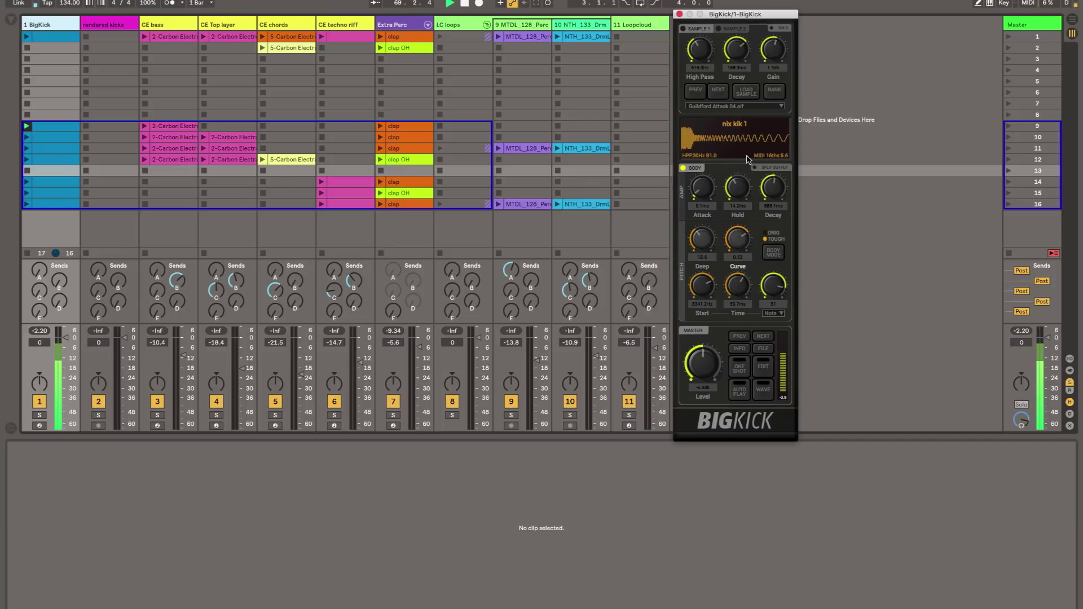
{"action": "left_click_drag", "start_coordinate": [748, 160], "coordinate": [745, 197]}
{"action": "left_click_drag", "start_coordinate": [702, 237], "coordinate": [696, 250]}
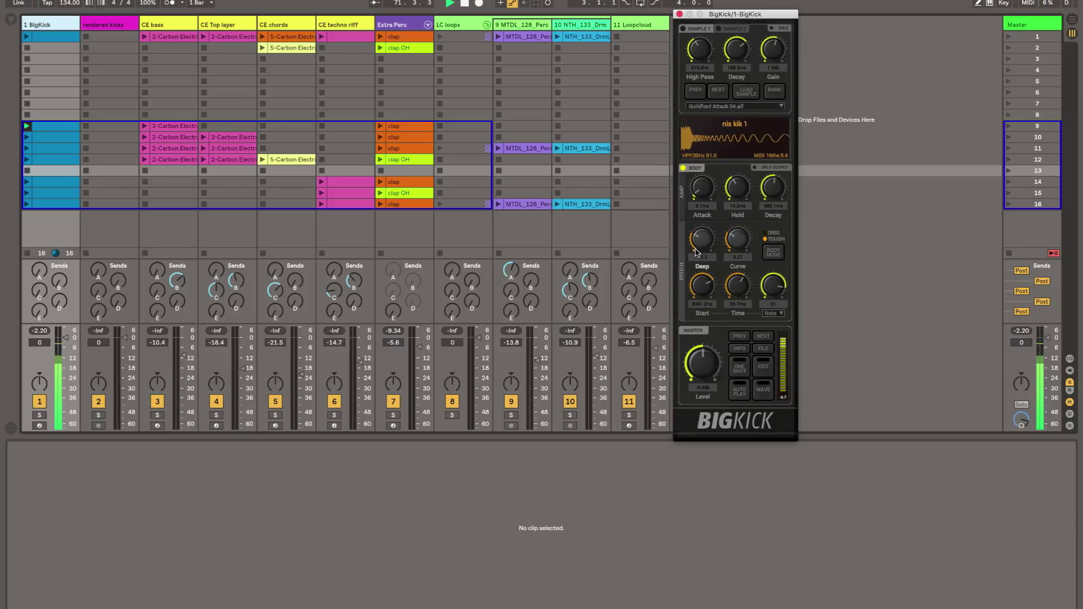
Step: Return the body mode to Orig and bring the pitch Curve back down to 0.01
{"action": "left_click", "coordinate": [772, 252]}
{"action": "left_click", "coordinate": [745, 245]}
{"action": "left_click_drag", "start_coordinate": [745, 245], "coordinate": [727, 306]}
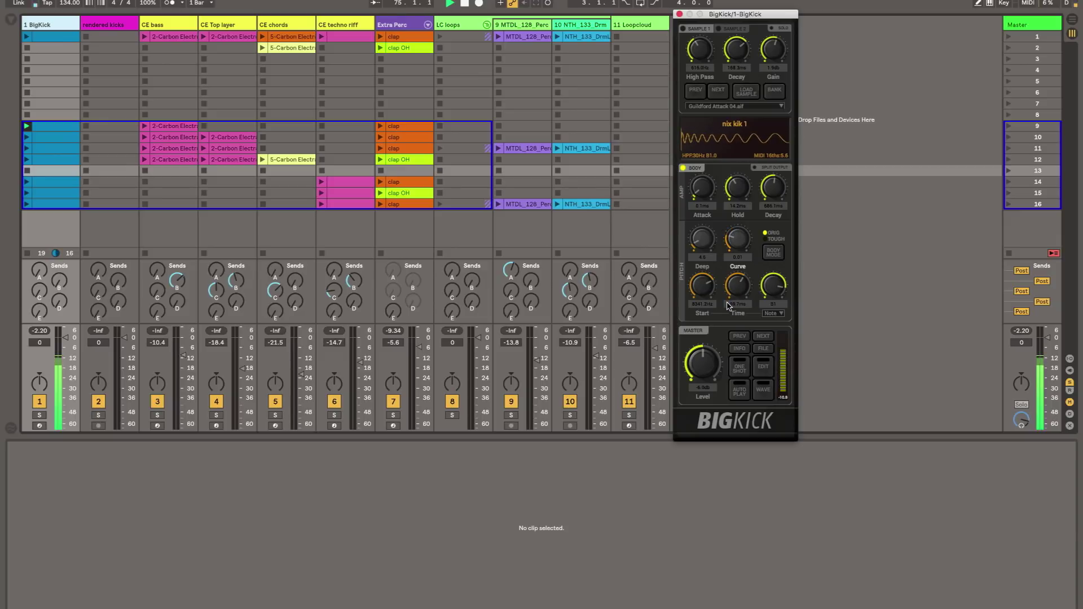
Step: Audition longer pitch Time values on the kick body, and bring Time back down to a short setting
{"action": "left_click_drag", "start_coordinate": [739, 293], "coordinate": [752, 272]}
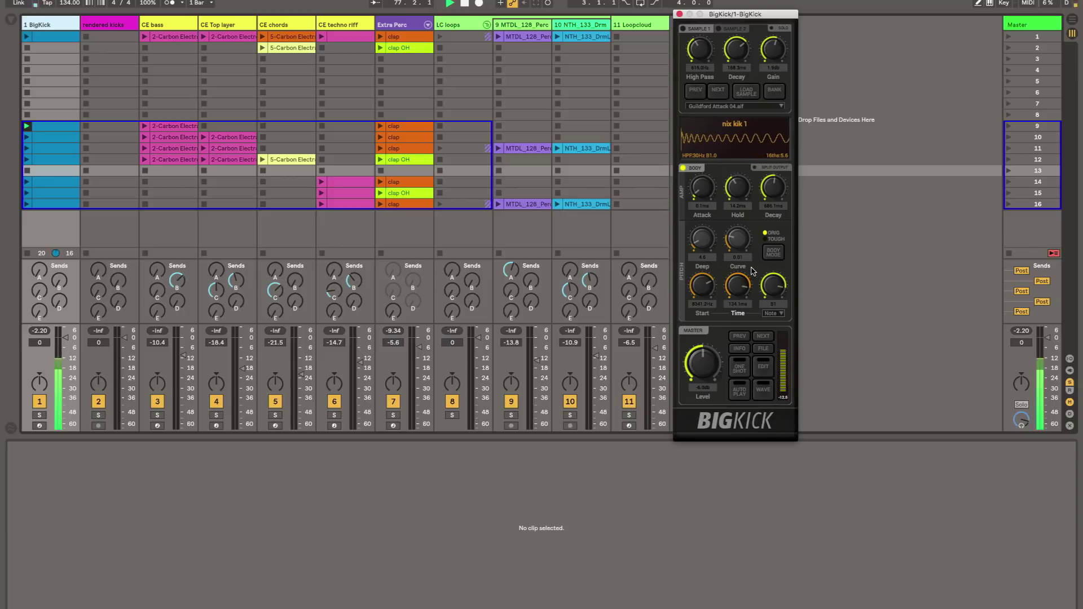
{"action": "mouse_move", "coordinate": [752, 271]}
{"action": "left_mouse_down"}
{"action": "mouse_move", "coordinate": [748, 327]}
{"action": "mouse_move", "coordinate": [756, 291]}
{"action": "left_mouse_up"}
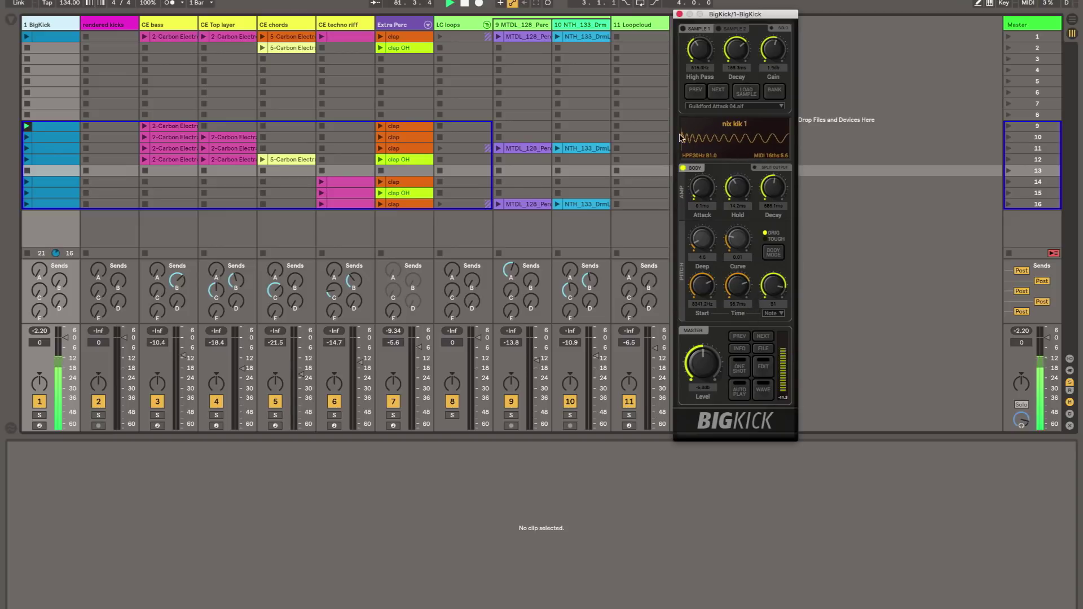
{"action": "left_click_drag", "start_coordinate": [741, 295], "coordinate": [748, 273]}
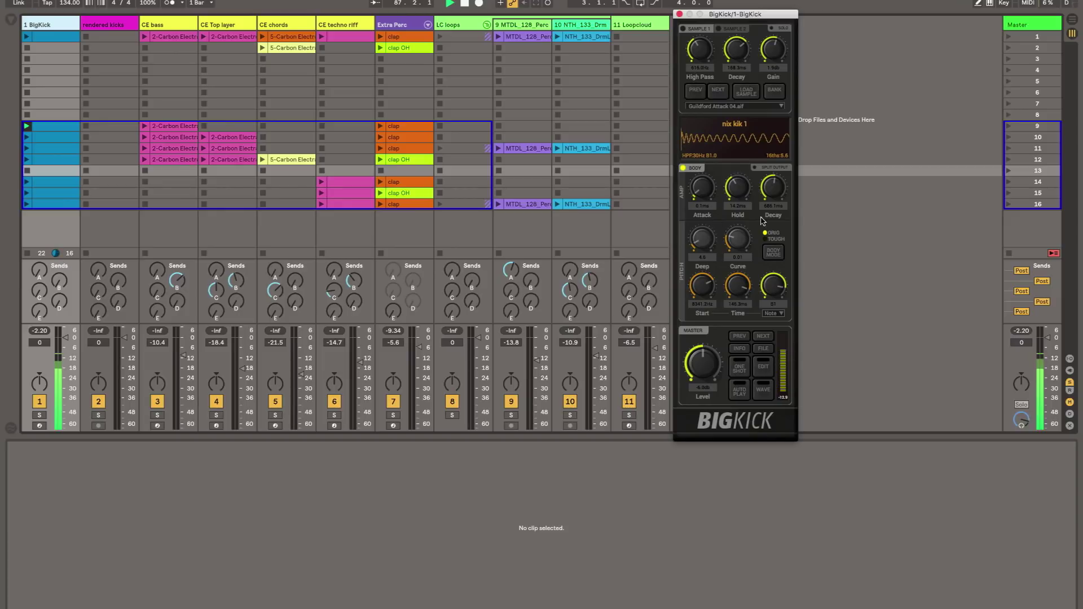
{"action": "left_click_drag", "start_coordinate": [740, 293], "coordinate": [743, 299]}
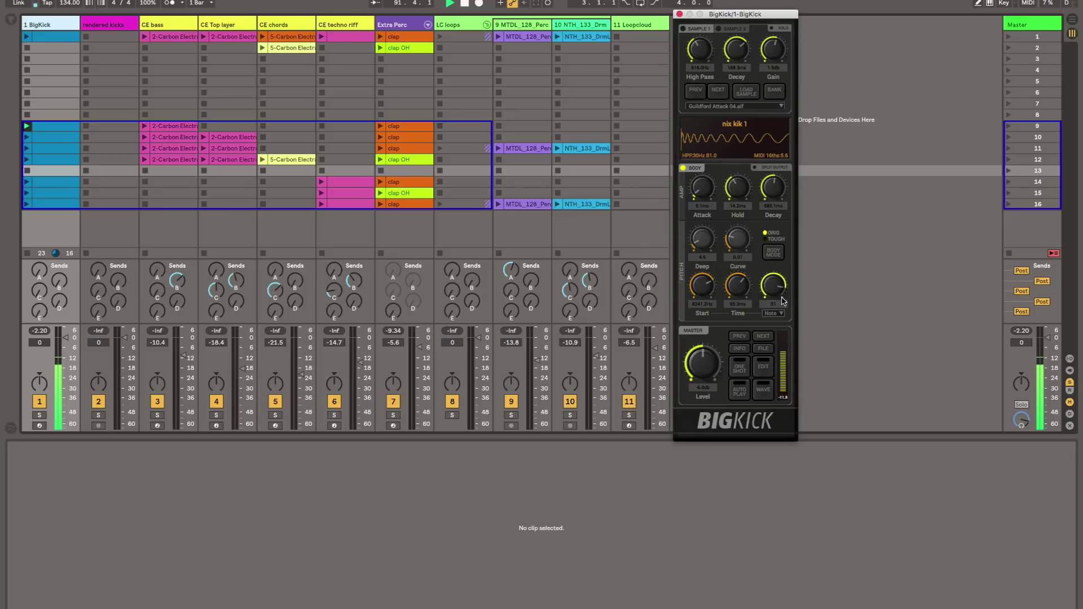
Step: Lower the kick body's end frequency freely instead of using a fixed note
{"action": "left_click", "coordinate": [777, 313]}
{"action": "left_click_drag", "start_coordinate": [777, 318], "coordinate": [782, 291]}
{"action": "left_click_drag", "start_coordinate": [783, 292], "coordinate": [783, 300]}
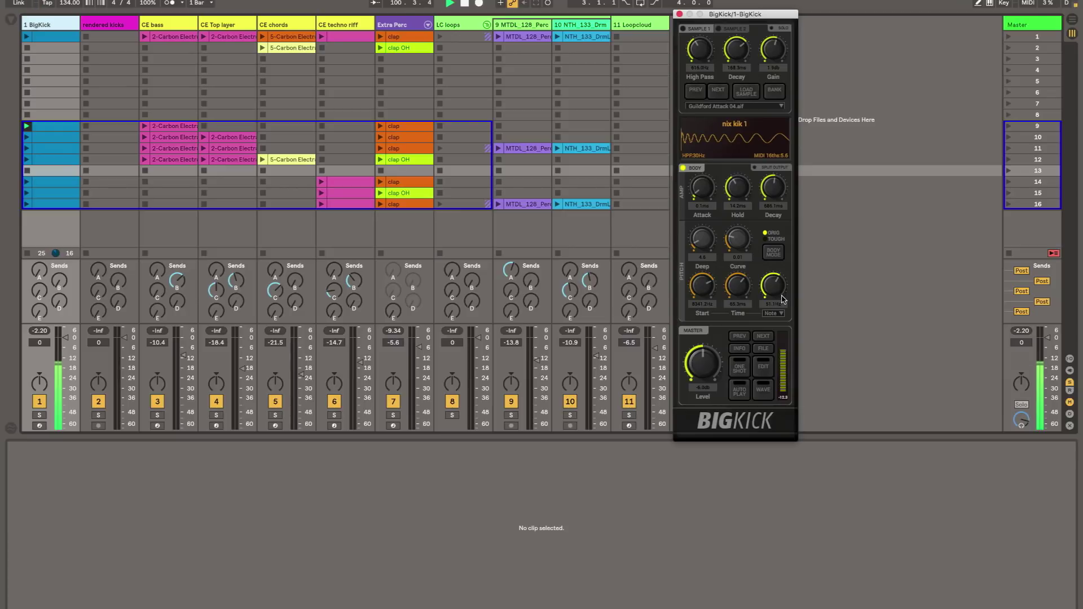
Step: Try A1 as the kick body's end note, and set the note to B1
{"action": "left_click", "coordinate": [773, 313]}
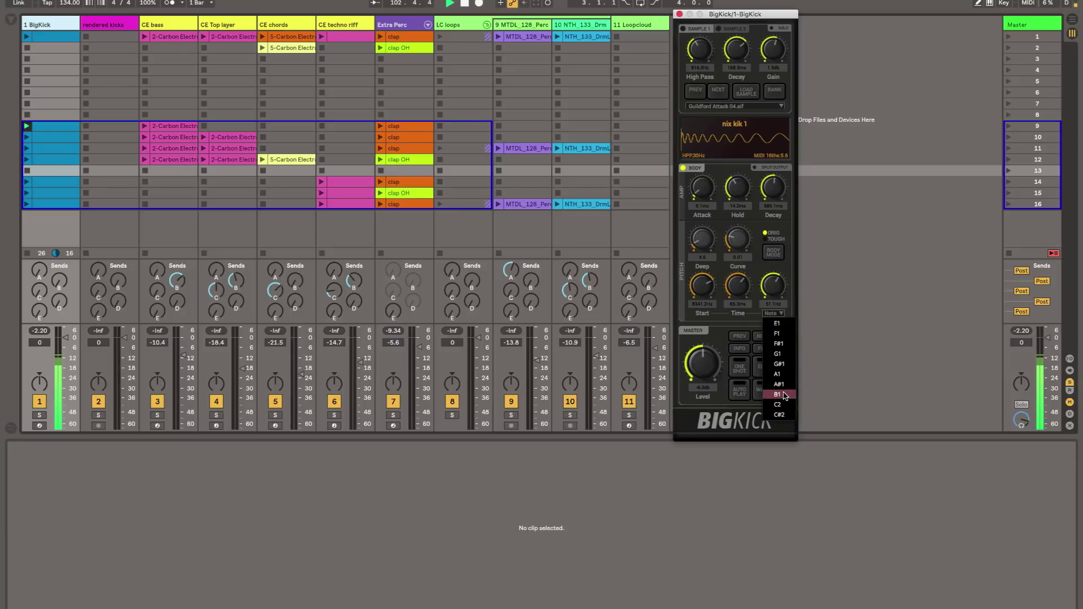
{"action": "left_click", "coordinate": [776, 373]}
{"action": "left_click", "coordinate": [773, 313]}
{"action": "left_click", "coordinate": [785, 396]}
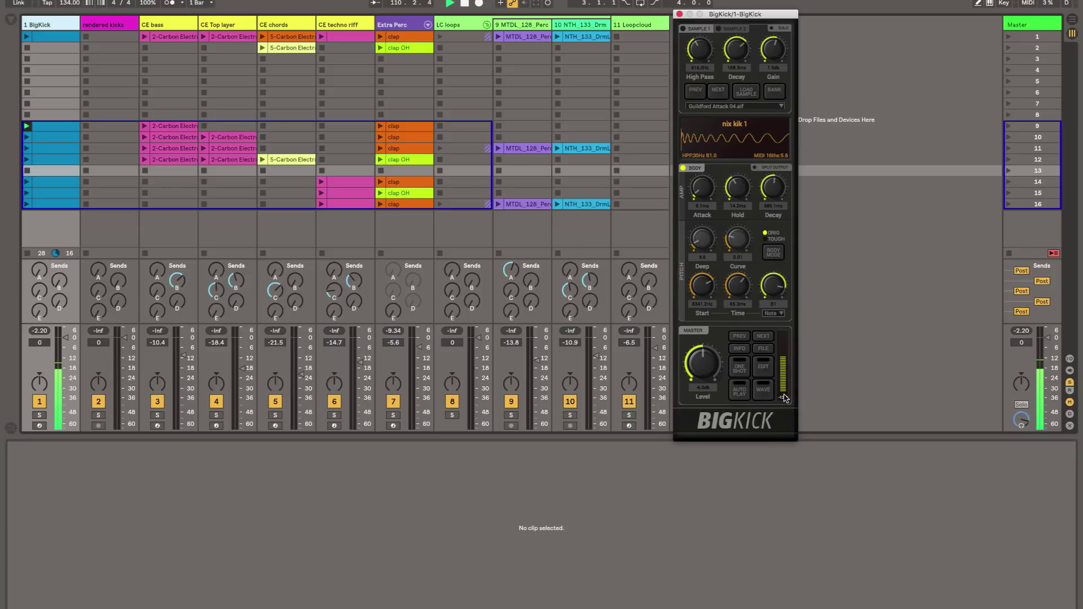
{"action": "left_click", "coordinate": [774, 313]}
{"action": "left_click", "coordinate": [775, 313]}
Step: Compare One Shot on and off using the scene 9 kick clip's notes and the scene 12 clap OH clip, and stop playback
{"action": "left_click", "coordinate": [743, 367]}
{"action": "left_click", "coordinate": [62, 127]}
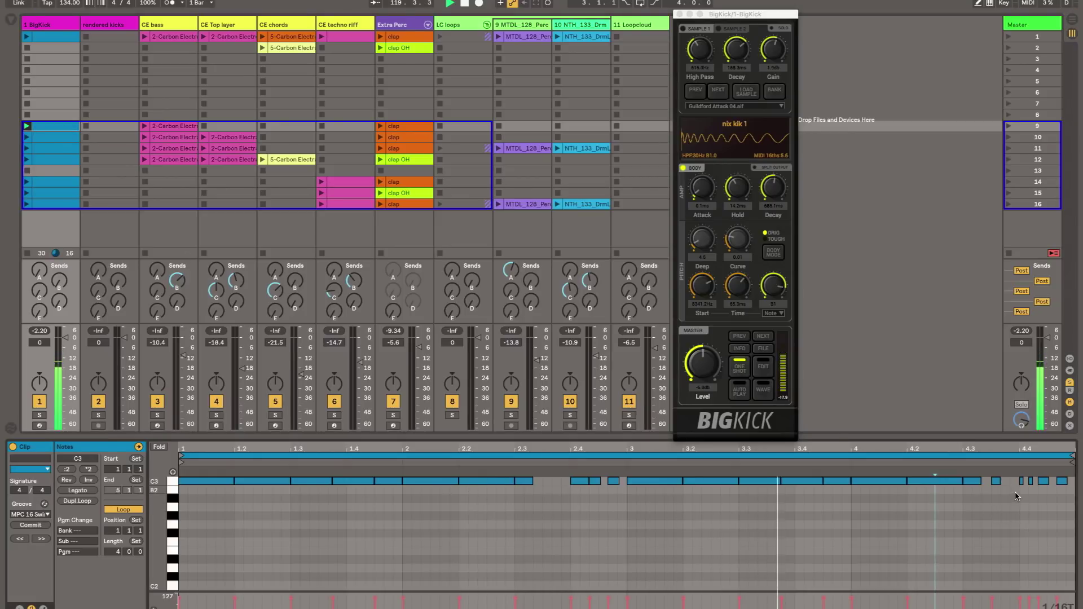
{"action": "left_click", "coordinate": [738, 367]}
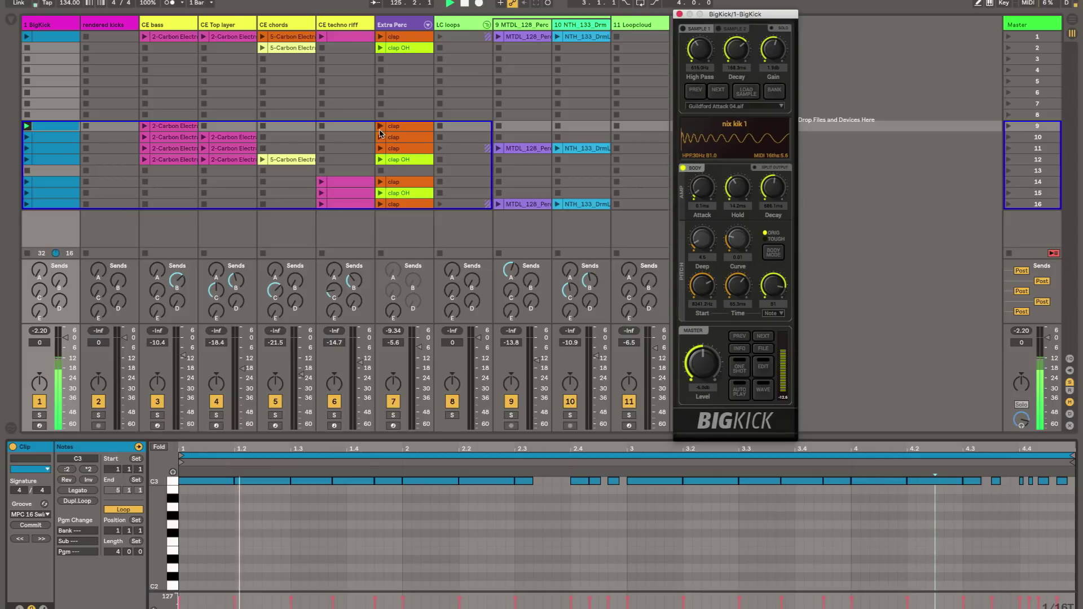
{"action": "left_click", "coordinate": [381, 160]}
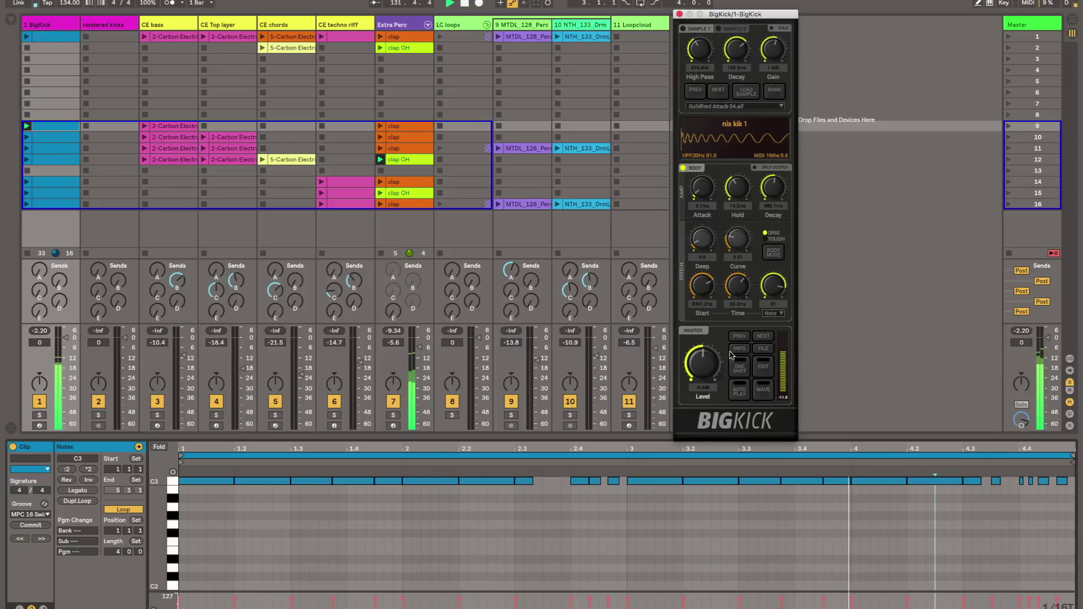
{"action": "left_click", "coordinate": [740, 368]}
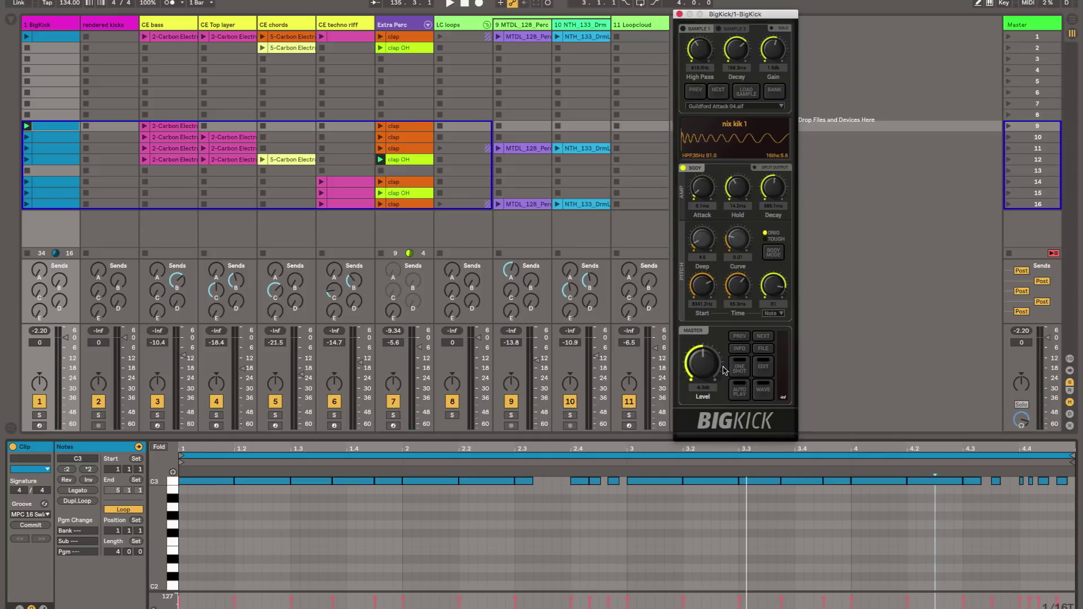
{"action": "left_click", "coordinate": [382, 252]}
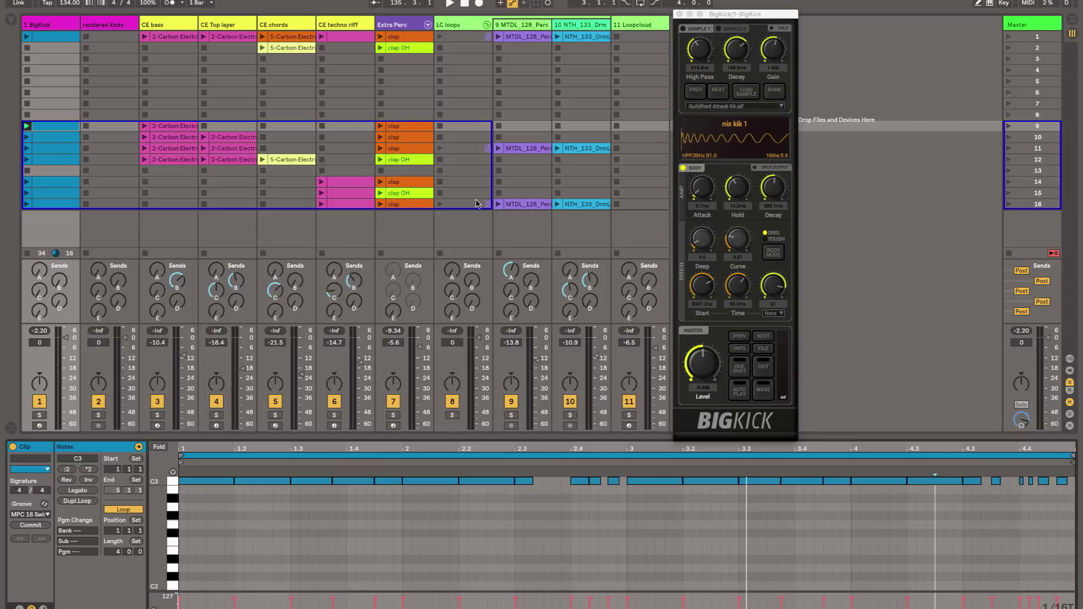
Step: Enable Sample 1 in BigKick, start playback, and shorten the sample's Decay to about 41 ms
{"action": "left_click", "coordinate": [723, 17]}
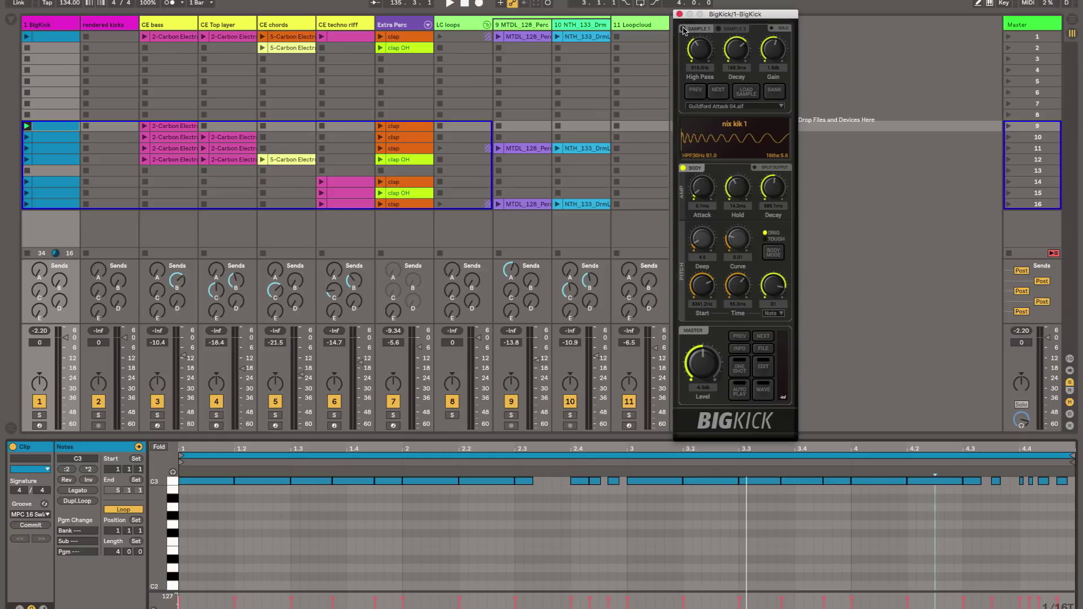
{"action": "key", "text": "space"}
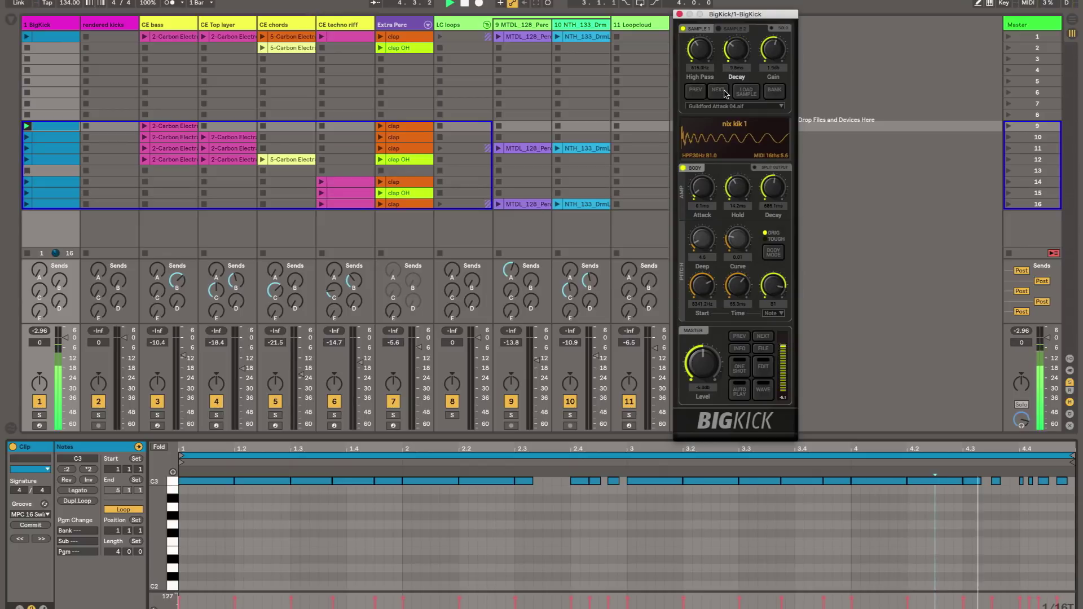
{"action": "left_click_drag", "start_coordinate": [736, 55], "coordinate": [743, 48]}
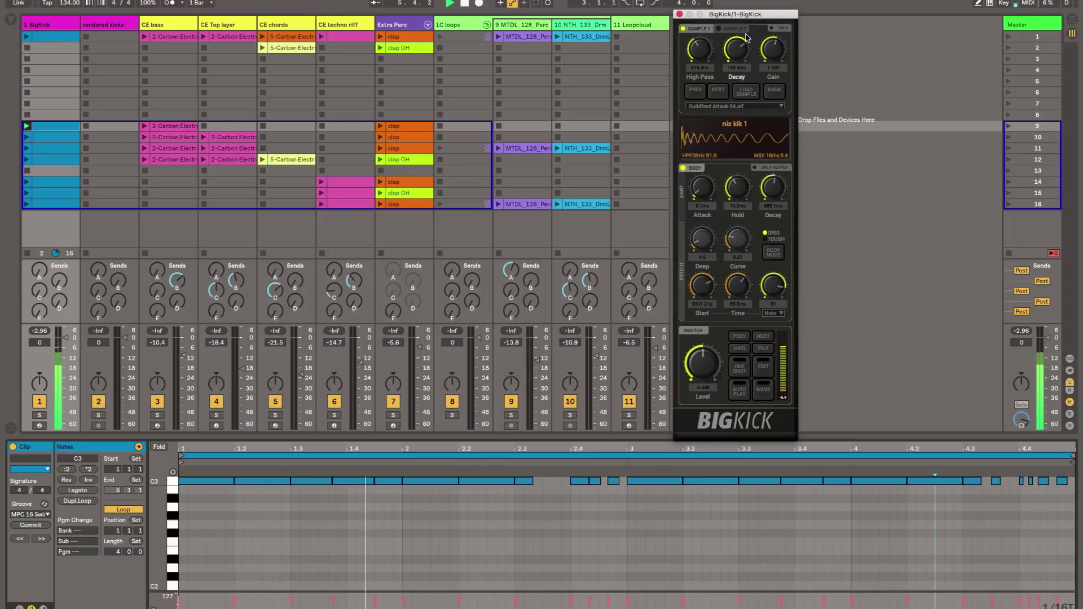
Step: Audition Guildford Attack 03.aif as the attack sample, and solo Sample 1 briefly
{"action": "left_click", "coordinate": [702, 88]}
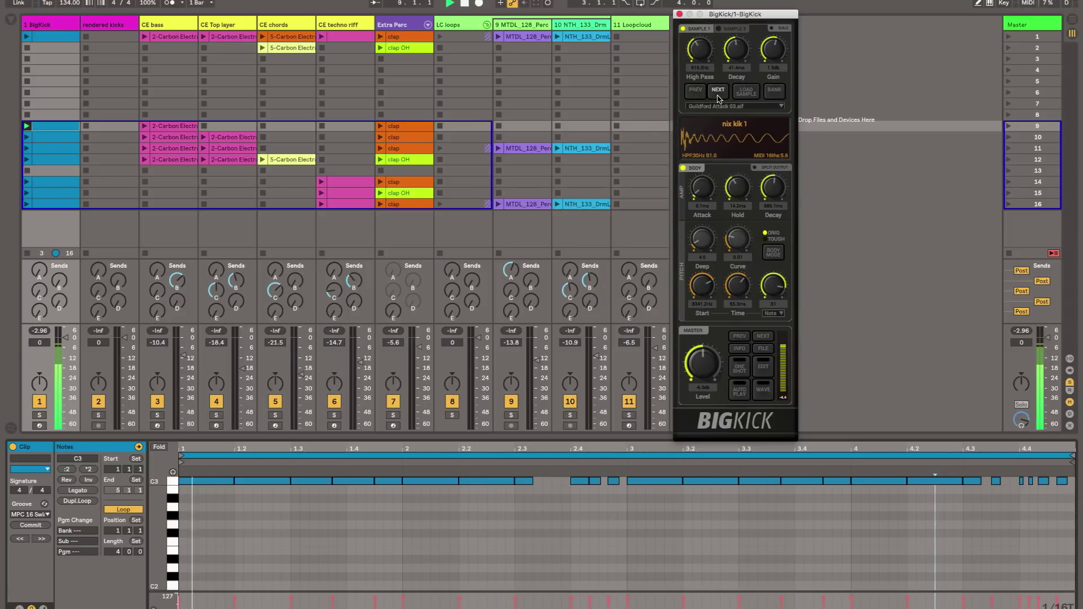
{"action": "left_click", "coordinate": [771, 29]}
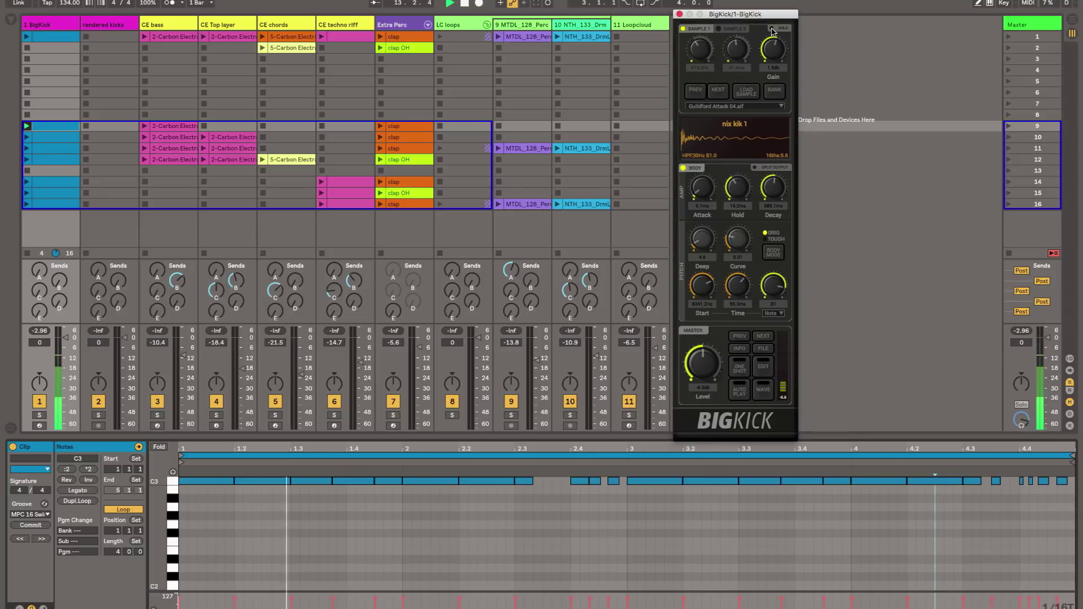
{"action": "left_click", "coordinate": [772, 29]}
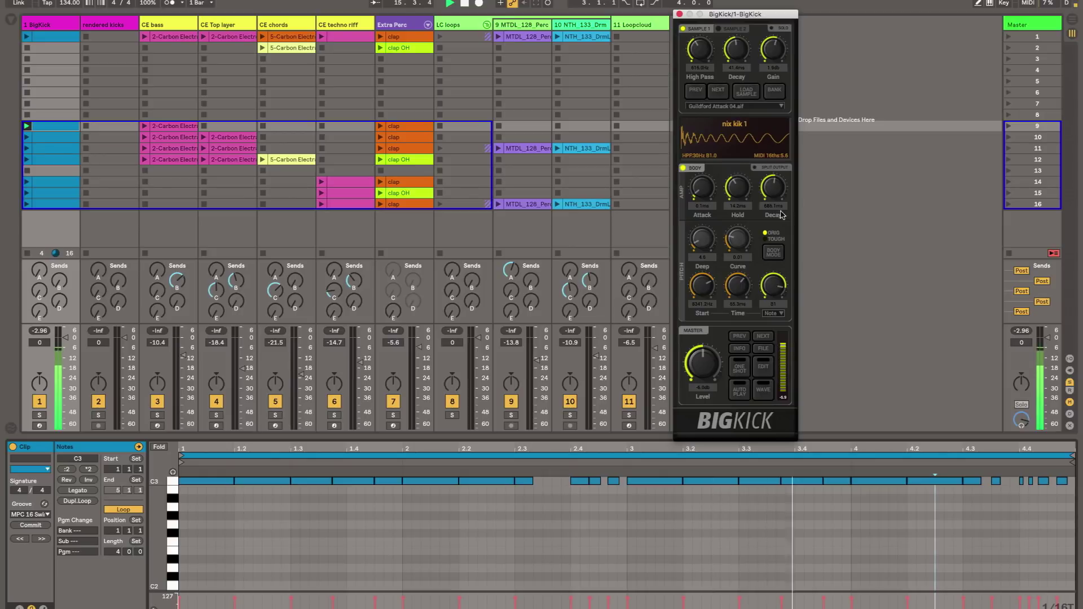
Step: Enable Sample 2 and reduce its Decay to about 239 ms
{"action": "left_click", "coordinate": [739, 29]}
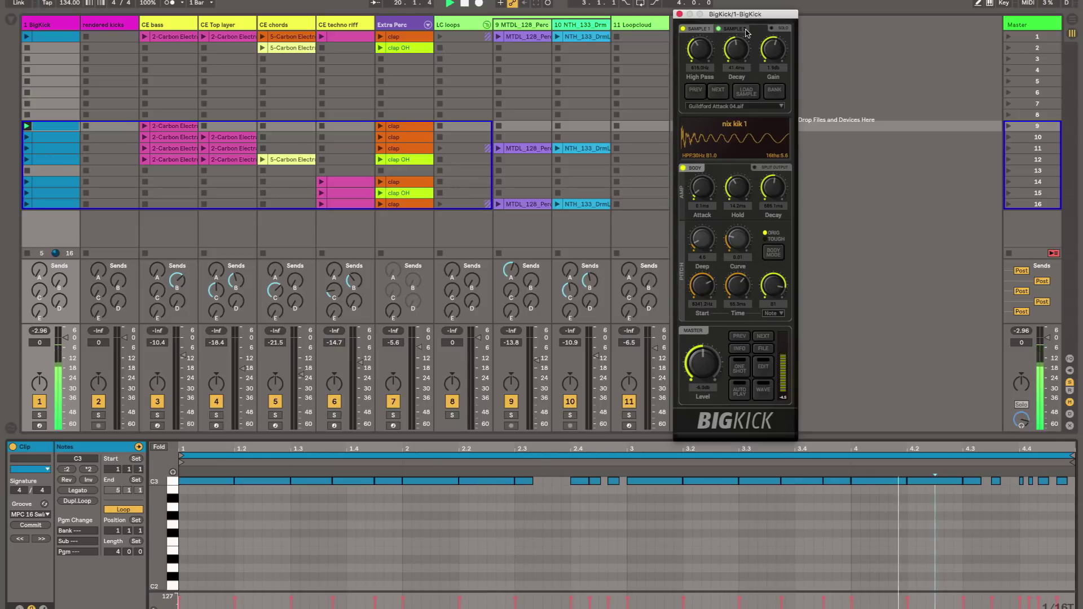
{"action": "left_click", "coordinate": [745, 31]}
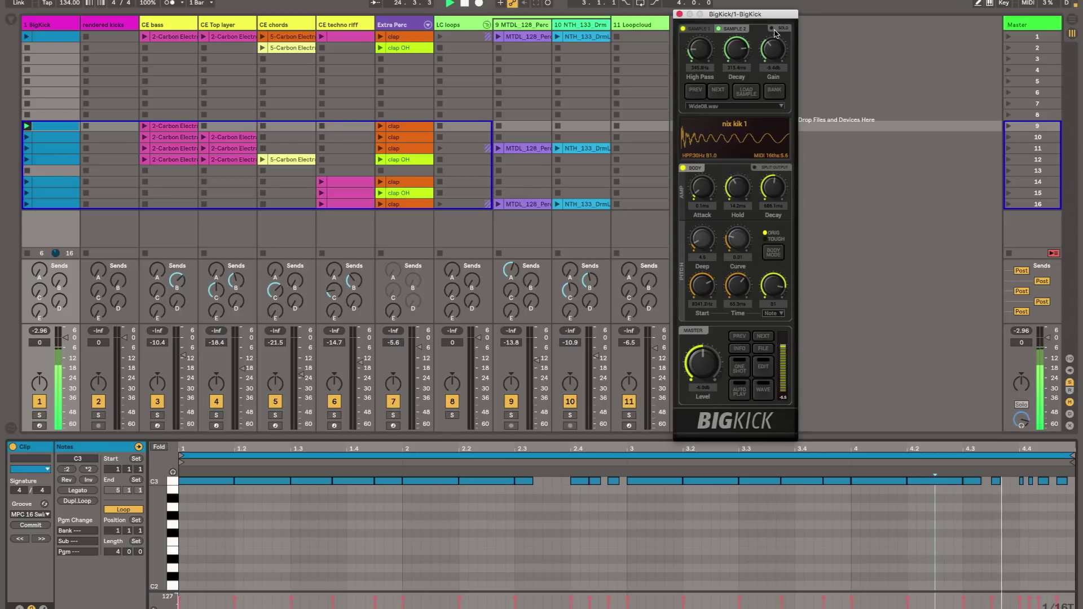
{"action": "left_click_drag", "start_coordinate": [738, 52], "coordinate": [741, 62]}
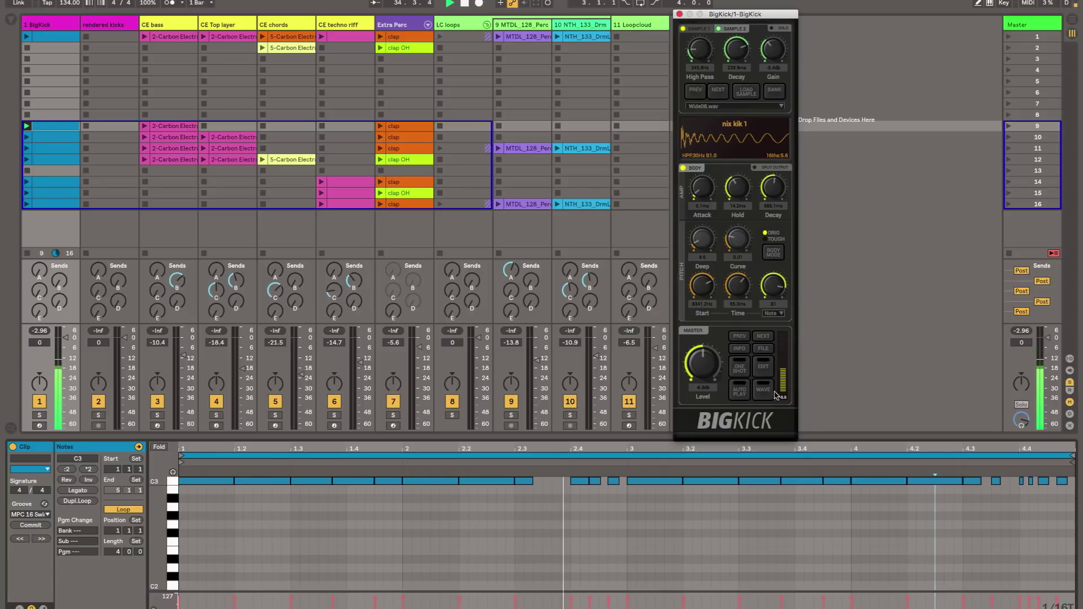
Step: Reload the saved nix kik 1 preset in BigKick
{"action": "left_click", "coordinate": [765, 349]}
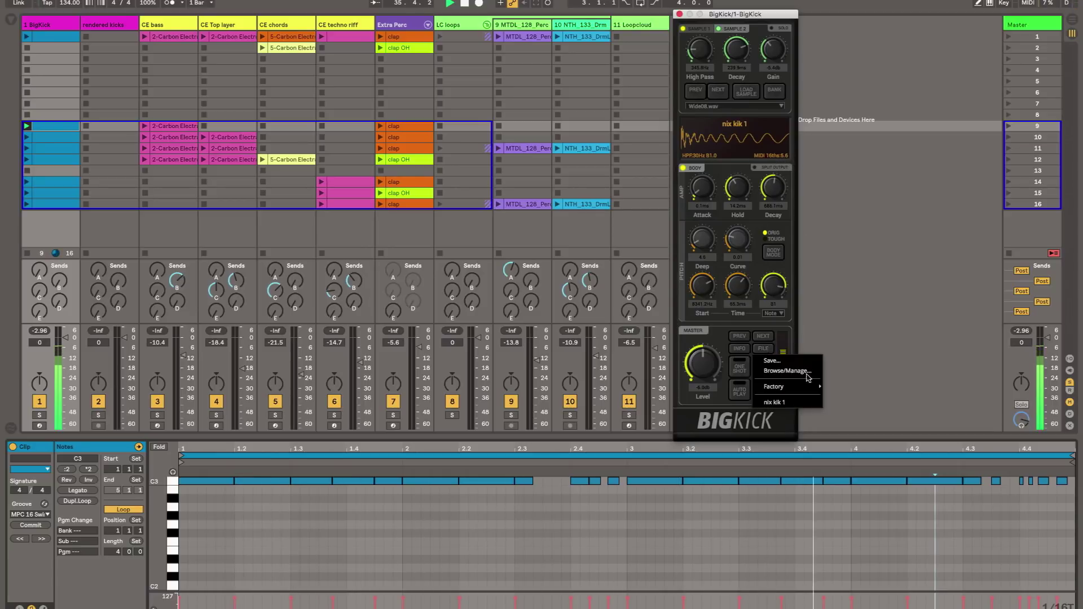
{"action": "left_click", "coordinate": [775, 402]}
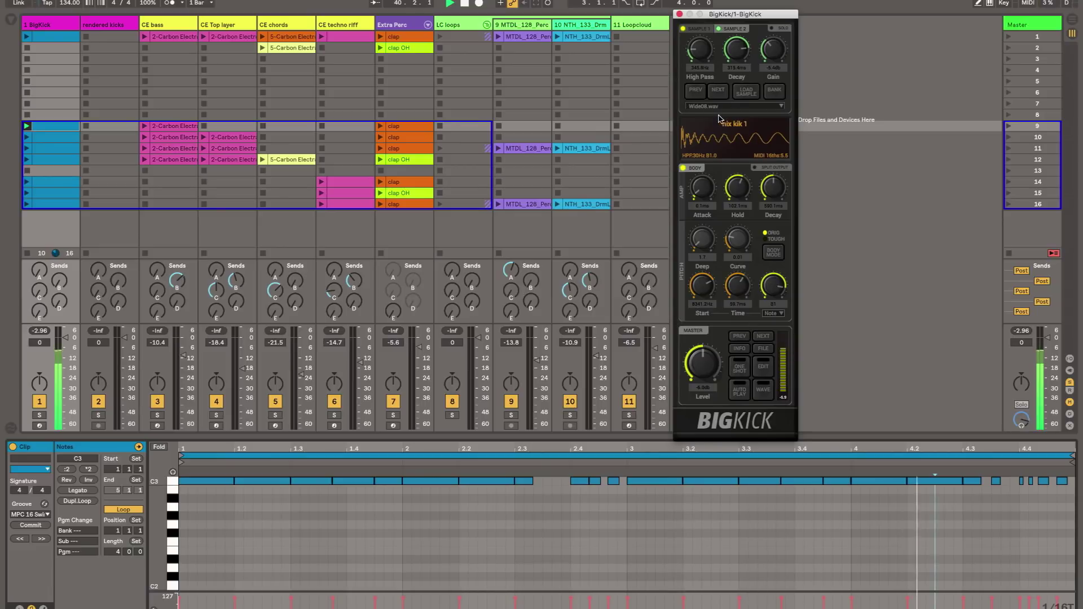
Step: Audition the Hi Shelf gain in BigKick's Edit section and return to the Body section
{"action": "left_click", "coordinate": [763, 367]}
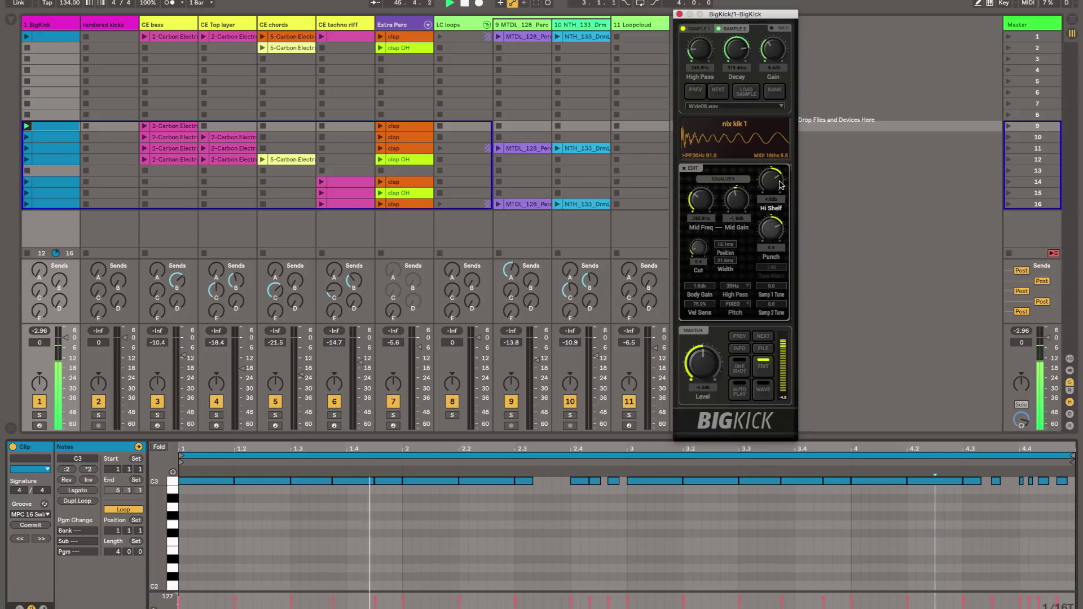
{"action": "mouse_move", "coordinate": [783, 189]}
{"action": "left_mouse_down"}
{"action": "mouse_move", "coordinate": [781, 238]}
{"action": "mouse_move", "coordinate": [787, 196]}
{"action": "left_mouse_up"}
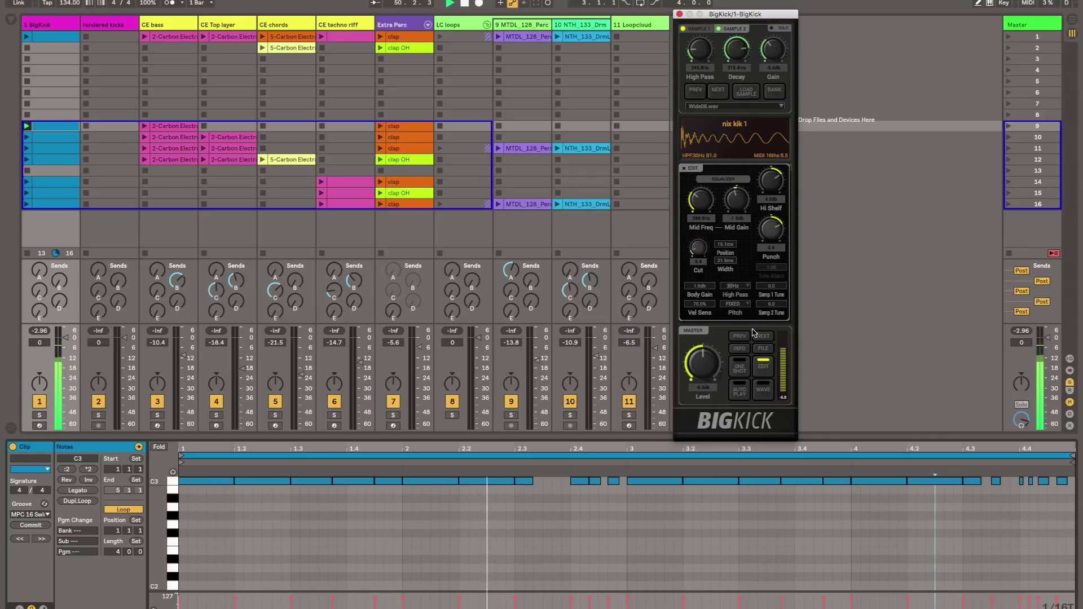
{"action": "left_click", "coordinate": [771, 376]}
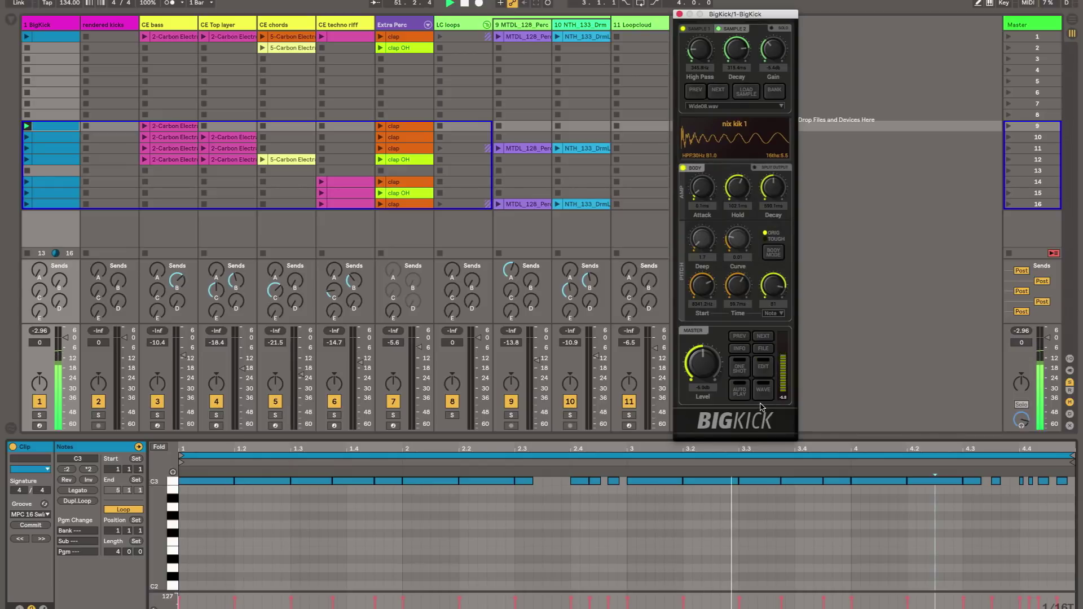
Step: Open BigKick's Waveform section, start playback, cycle through the drive modes, and lower the Drive amount
{"action": "left_click", "coordinate": [766, 391]}
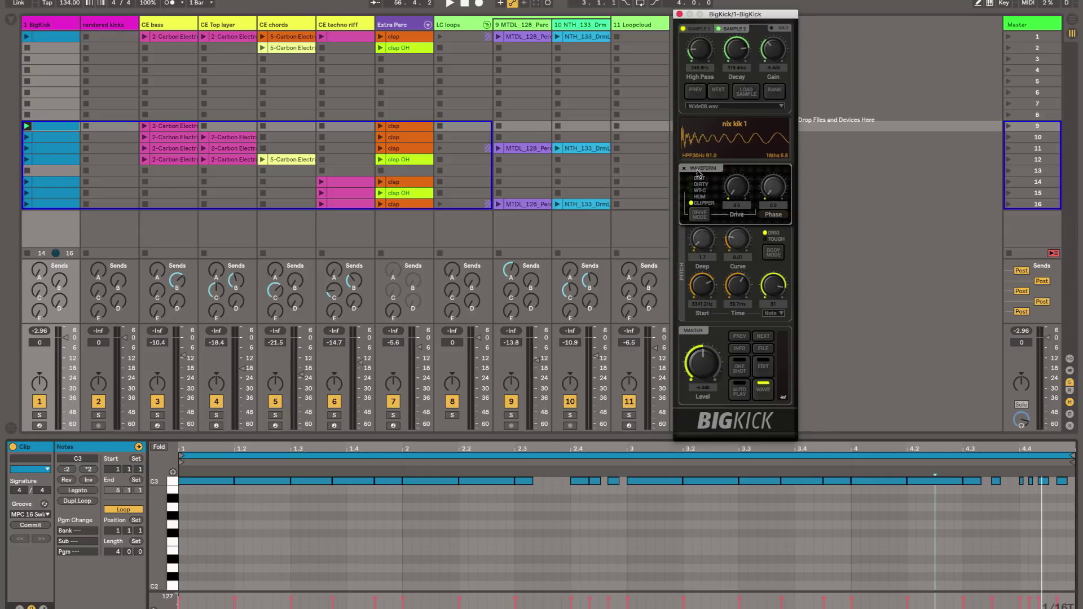
{"action": "key", "text": "space"}
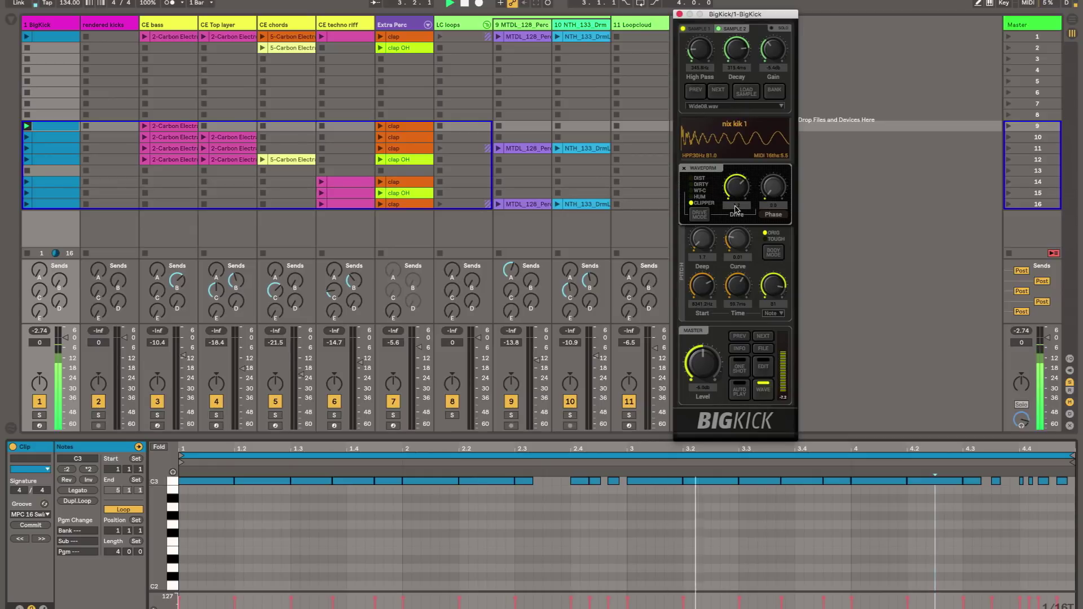
{"action": "left_click", "coordinate": [699, 214]}
{"action": "left_click", "coordinate": [700, 215]}
{"action": "left_click", "coordinate": [699, 215]}
{"action": "left_click", "coordinate": [699, 215]}
{"action": "left_click_drag", "start_coordinate": [746, 191], "coordinate": [742, 265]}
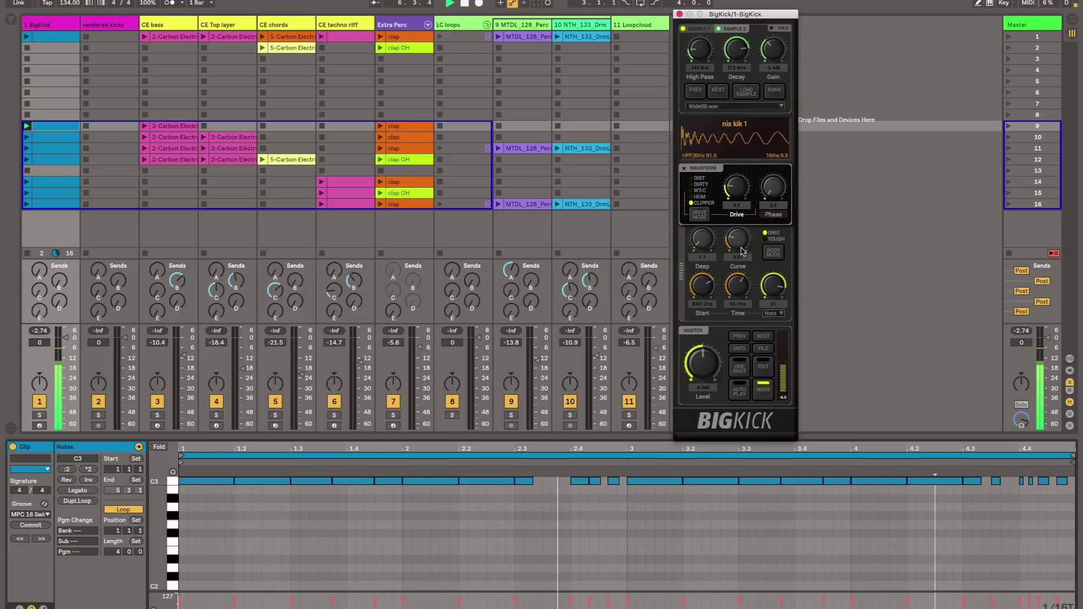
Step: Audition the Dirty drive mode in BigKick and return the drive mode to Clipper
{"action": "left_click", "coordinate": [702, 216]}
{"action": "left_click", "coordinate": [700, 217]}
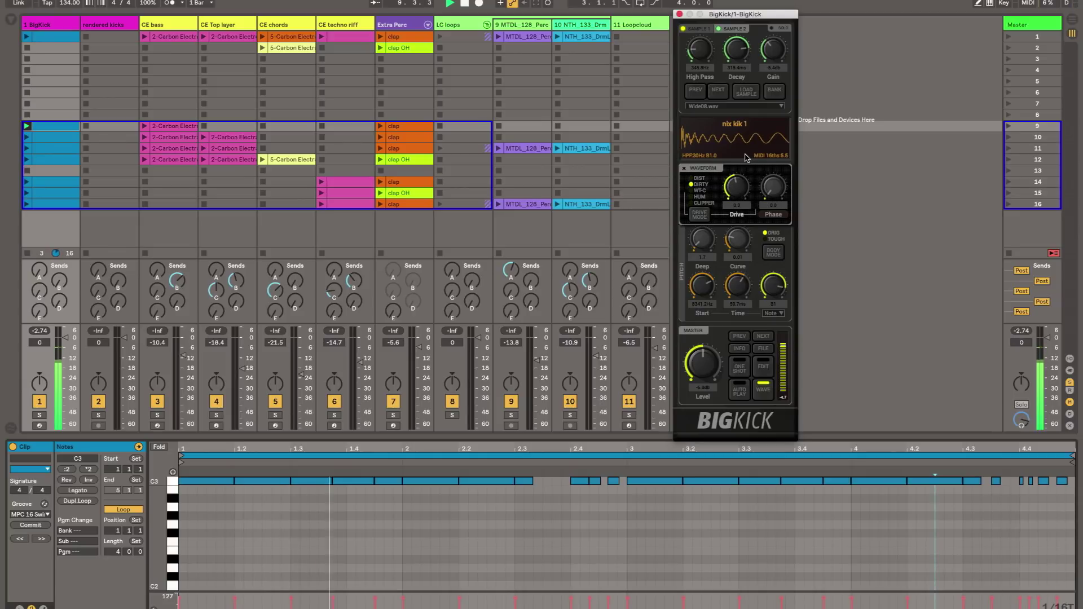
{"action": "left_click", "coordinate": [700, 214]}
{"action": "left_click", "coordinate": [699, 215]}
{"action": "left_click", "coordinate": [699, 215]}
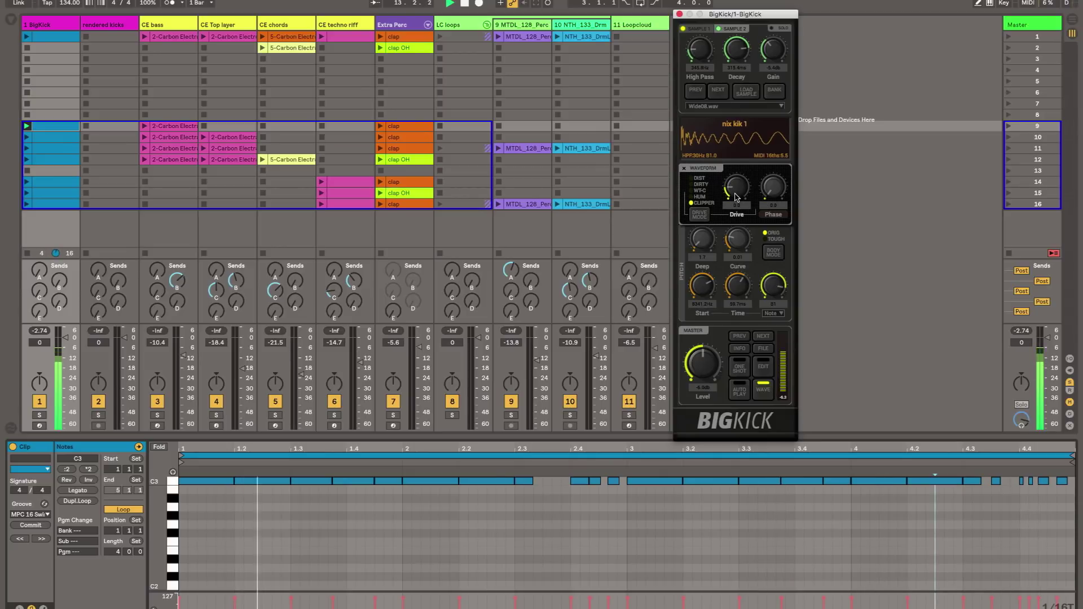
Step: Return BigKick to the Body section with Auto Play toggled, and launch the scene 12 clap OH clip
{"action": "left_click", "coordinate": [764, 390]}
{"action": "left_click", "coordinate": [739, 391]}
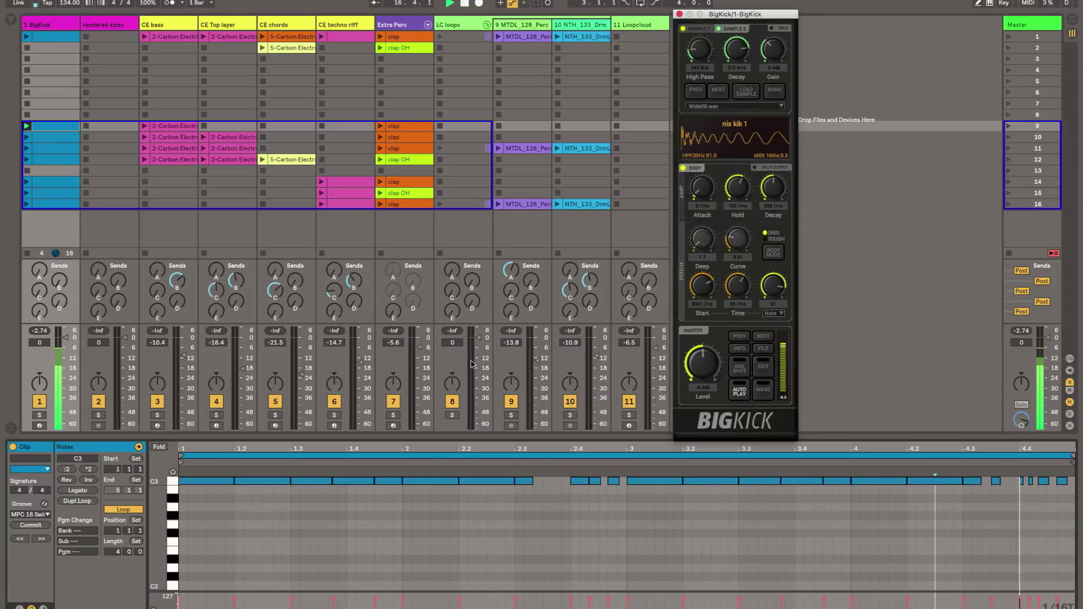
{"action": "left_click", "coordinate": [380, 161]}
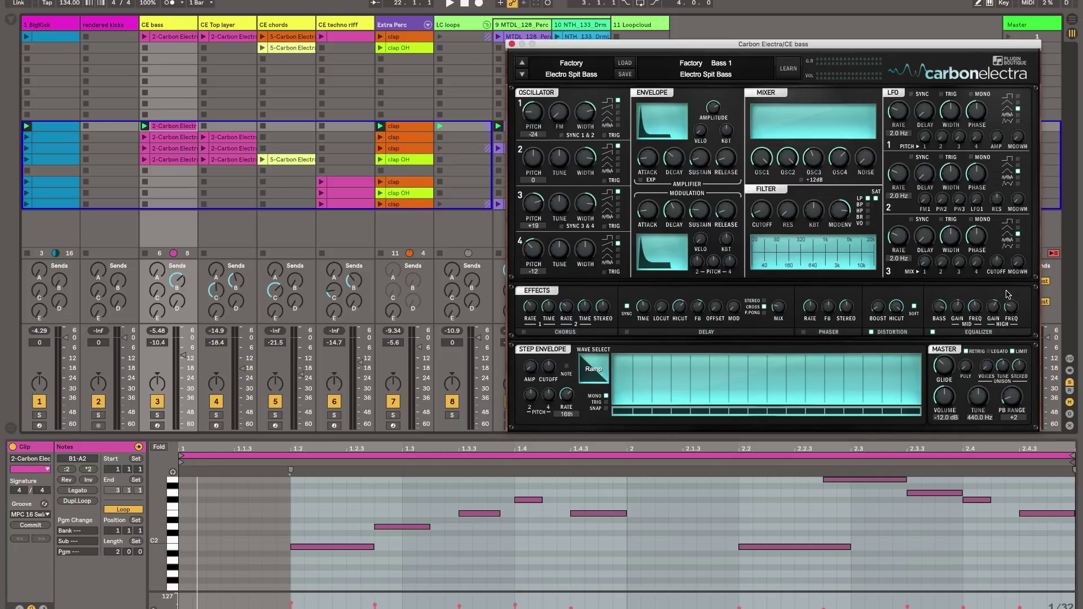
Step: Try drawing ramps of varying height in the first six step envelope slots of the CE bass Carbon Electra, and clear them
{"action": "left_click_drag", "start_coordinate": [756, 43], "coordinate": [528, 29]}
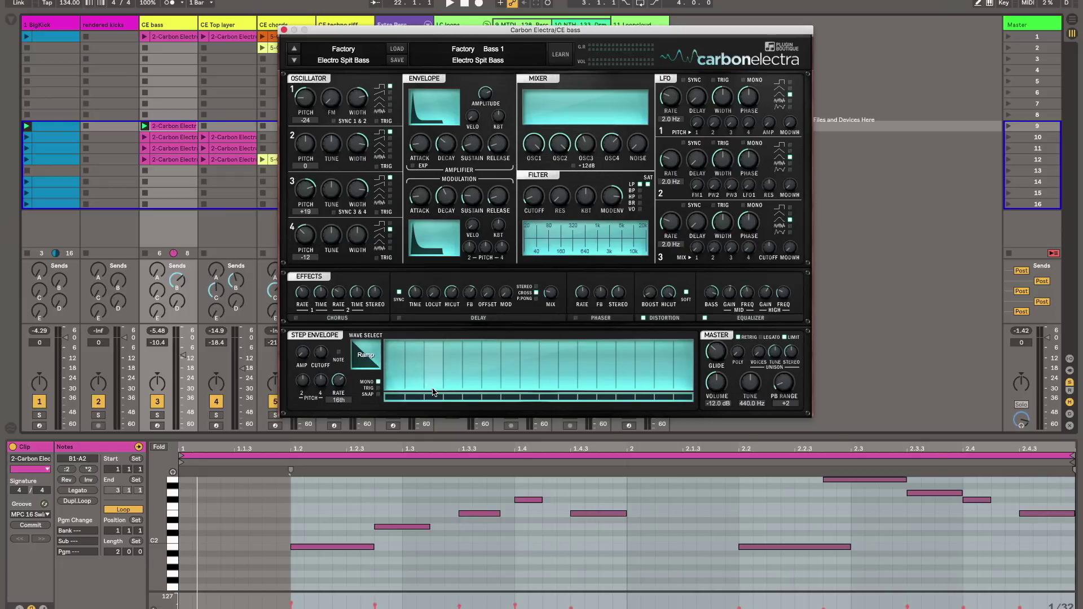
{"action": "mouse_move", "coordinate": [408, 371]}
{"action": "left_mouse_down"}
{"action": "mouse_move", "coordinate": [429, 345]}
{"action": "mouse_move", "coordinate": [446, 376]}
{"action": "mouse_move", "coordinate": [412, 365]}
{"action": "mouse_move", "coordinate": [464, 346]}
{"action": "mouse_move", "coordinate": [490, 377]}
{"action": "mouse_move", "coordinate": [472, 384]}
{"action": "left_mouse_up"}
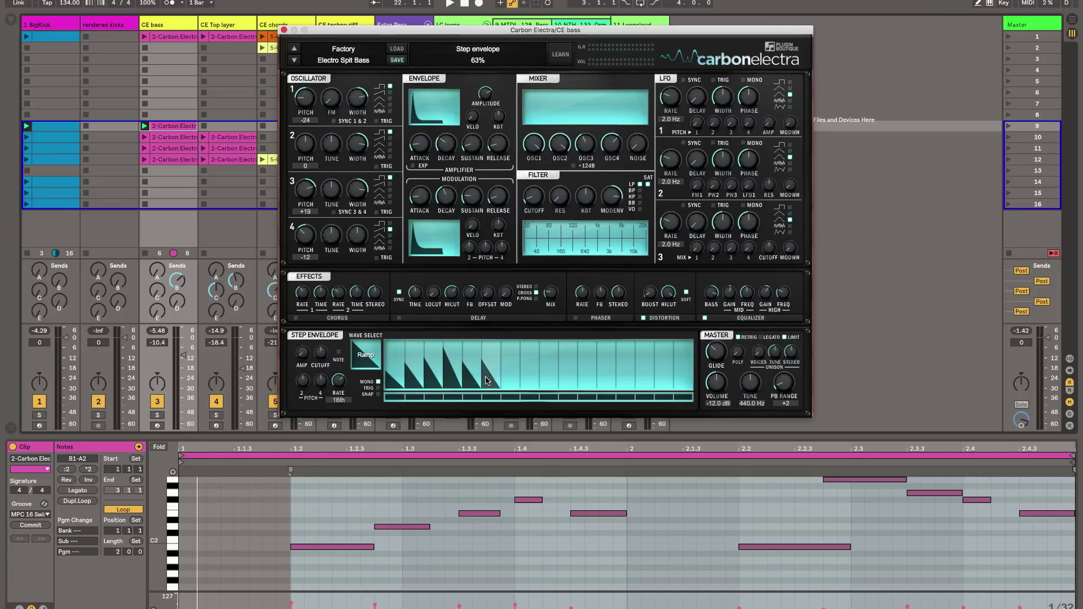
{"action": "left_click", "coordinate": [490, 347]}
{"action": "mouse_move", "coordinate": [476, 361]}
{"action": "left_mouse_down"}
{"action": "mouse_move", "coordinate": [451, 367]}
{"action": "mouse_move", "coordinate": [476, 373]}
{"action": "mouse_move", "coordinate": [429, 380]}
{"action": "mouse_move", "coordinate": [415, 349]}
{"action": "mouse_move", "coordinate": [391, 345]}
{"action": "left_mouse_up"}
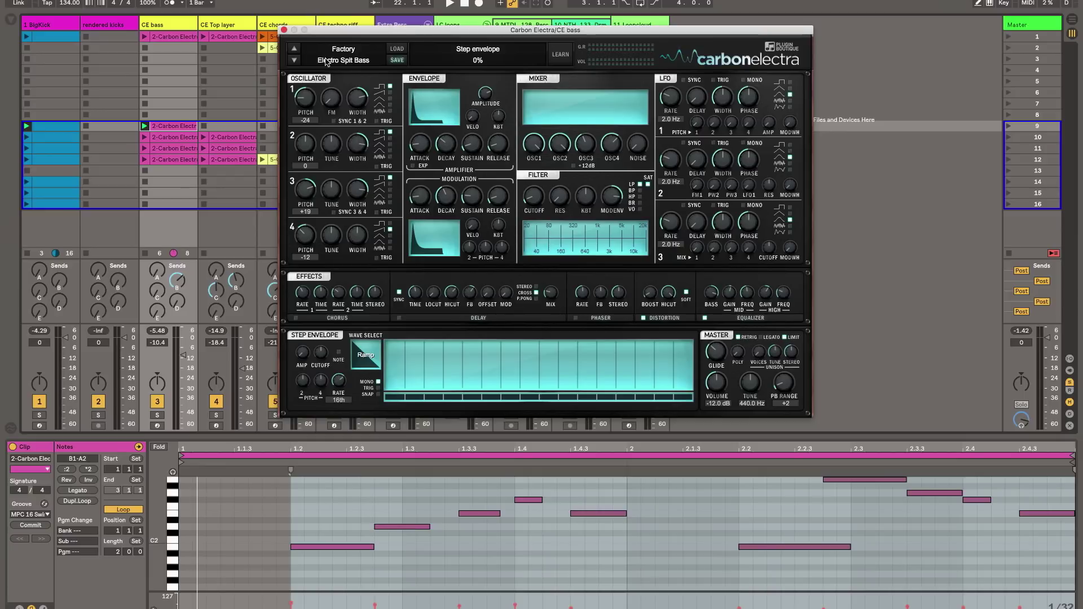
Step: Look through Carbon Electra's preset bank categories without loading another preset
{"action": "left_click", "coordinate": [399, 50]}
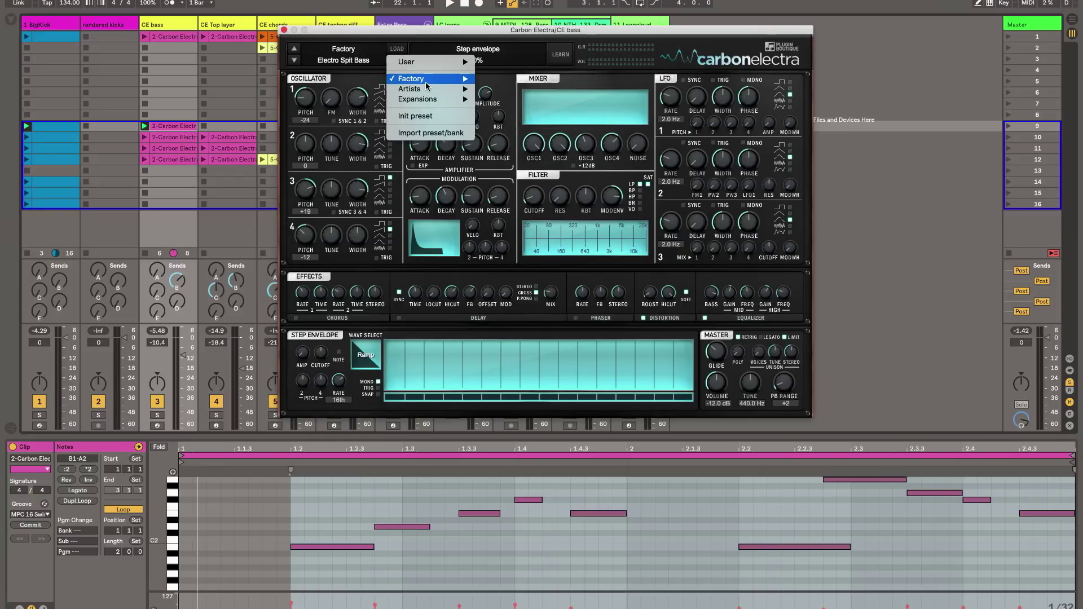
{"action": "mouse_move", "coordinate": [426, 83]}
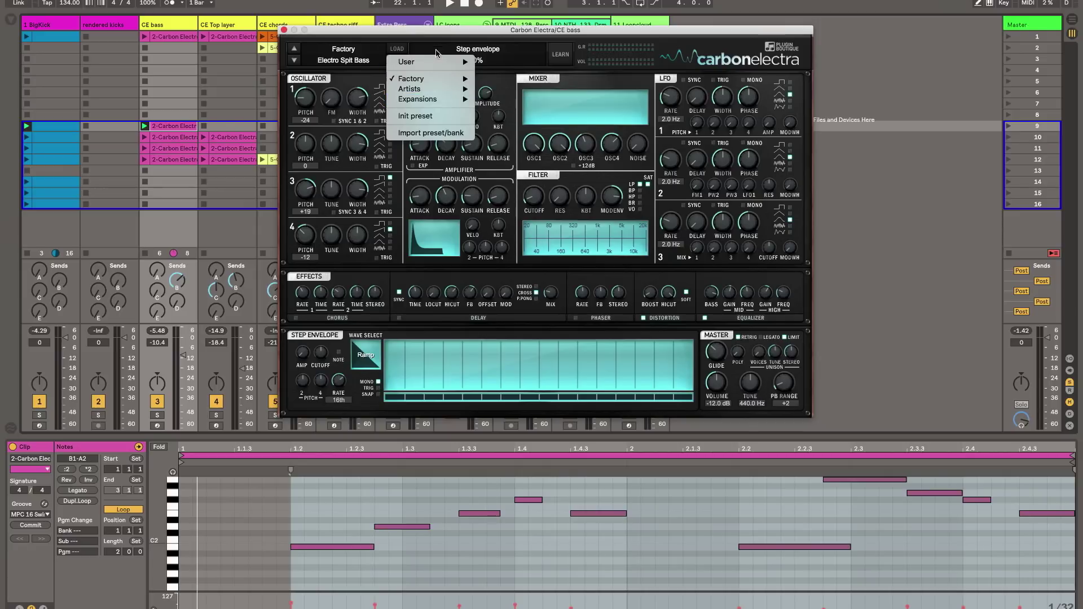
{"action": "left_click", "coordinate": [442, 44]}
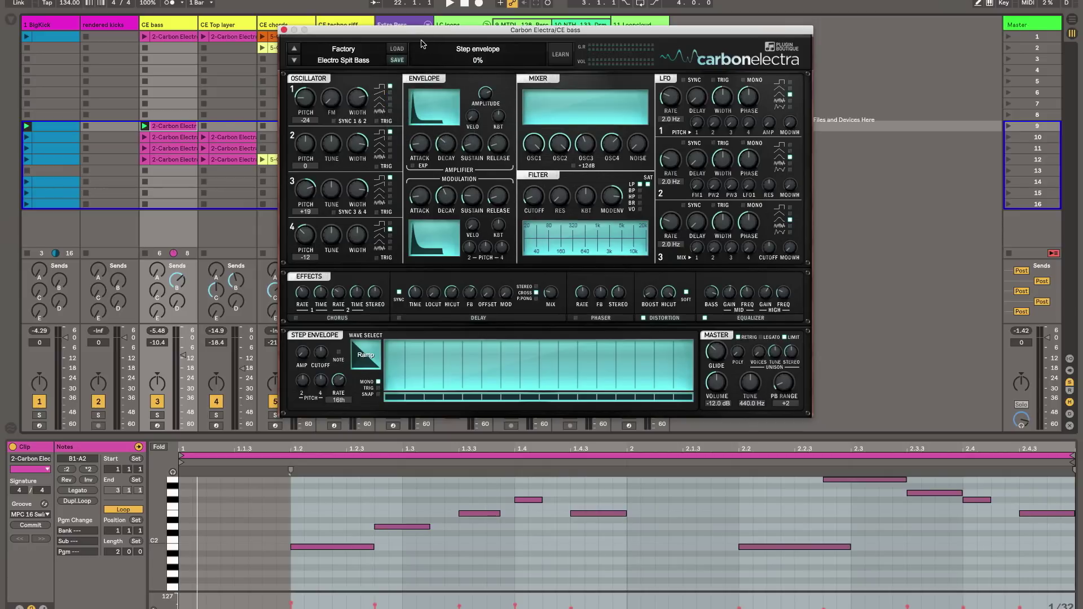
Step: Start playback with the CE bass, uncover the session clips, and launch the CE Top layer clip in scene 10
{"action": "left_click", "coordinate": [278, 5]}
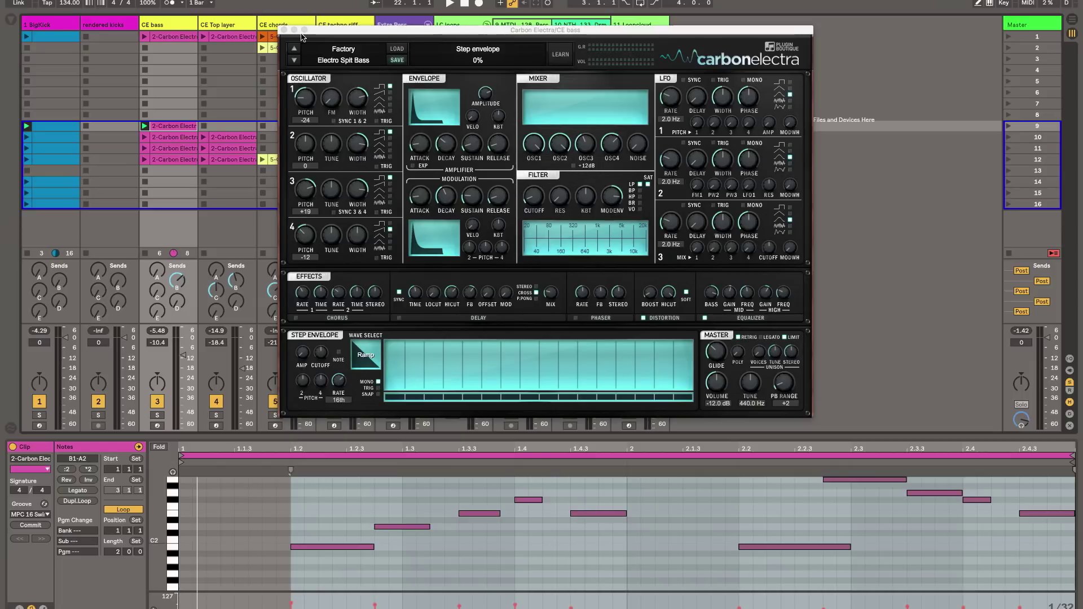
{"action": "key", "text": "space"}
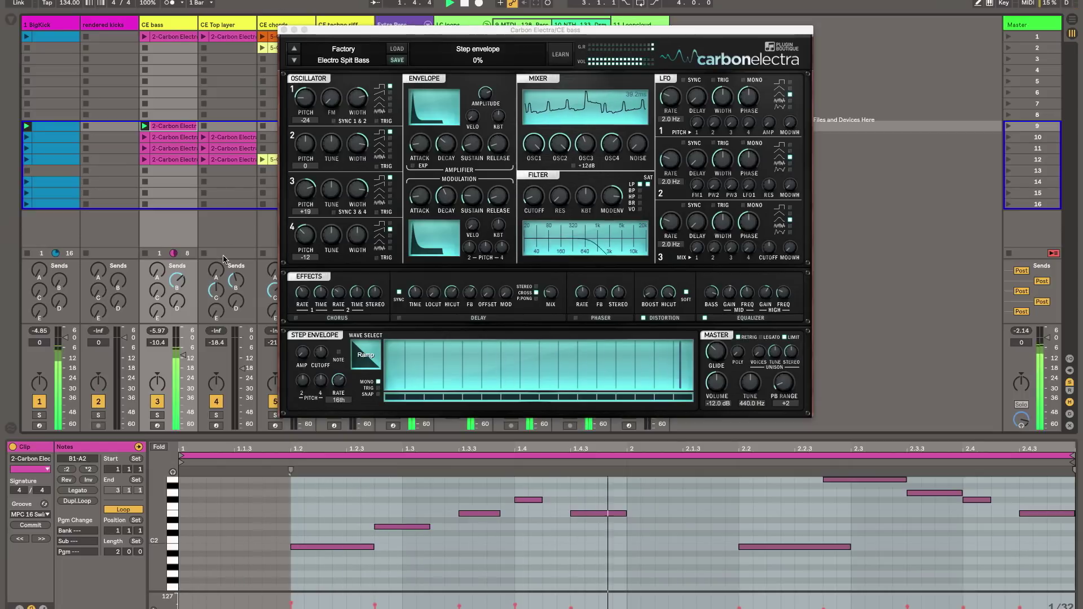
{"action": "left_click_drag", "start_coordinate": [369, 35], "coordinate": [549, 35]}
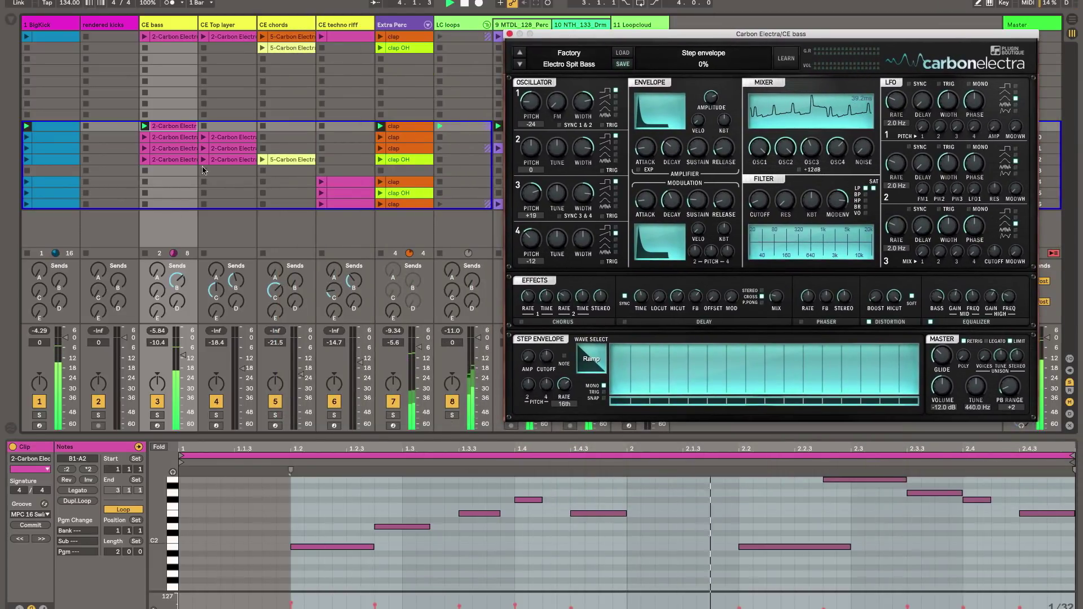
{"action": "left_click", "coordinate": [205, 138]}
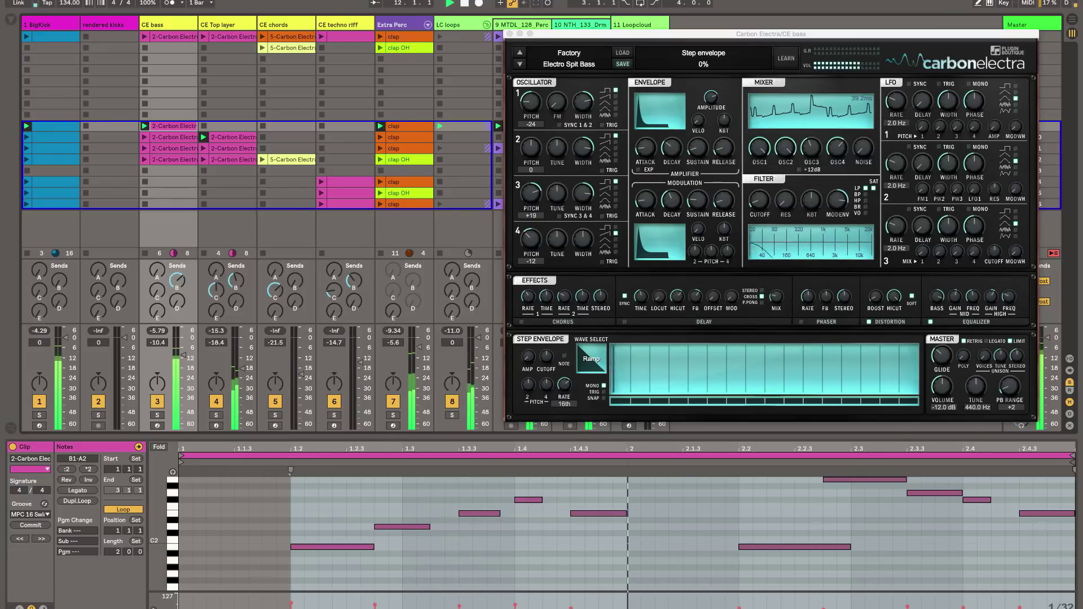
Step: Try a different height for a late step in the CE techno riff's step envelope and another wave shape, and return to Ramp
{"action": "left_click_drag", "start_coordinate": [546, 56], "coordinate": [586, 184]}
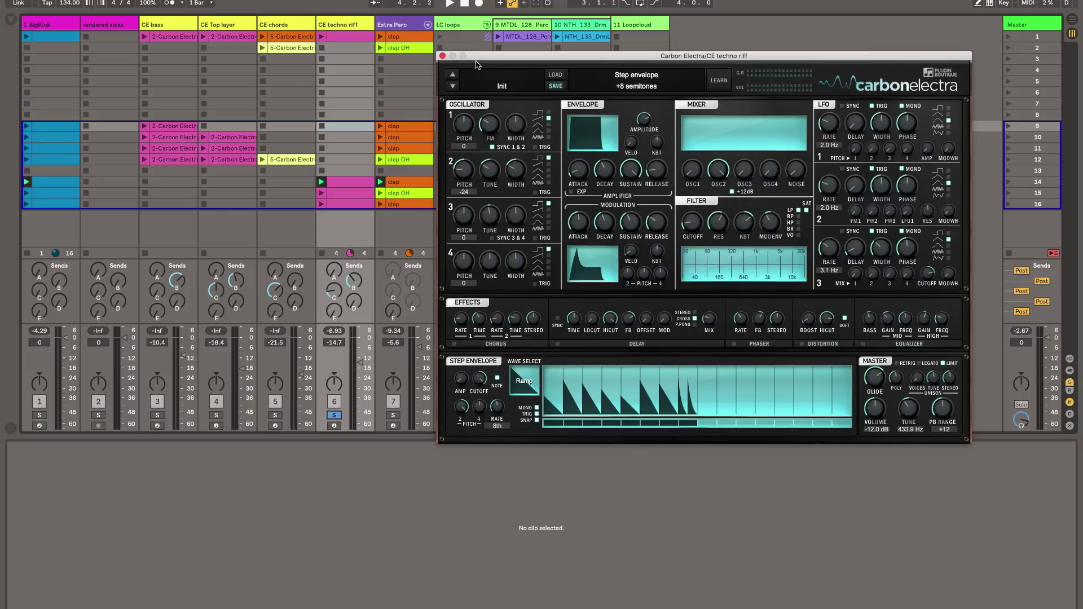
{"action": "left_click_drag", "start_coordinate": [684, 395], "coordinate": [682, 374]}
{"action": "left_click_drag", "start_coordinate": [692, 377], "coordinate": [689, 398]}
{"action": "left_click", "coordinate": [524, 383]}
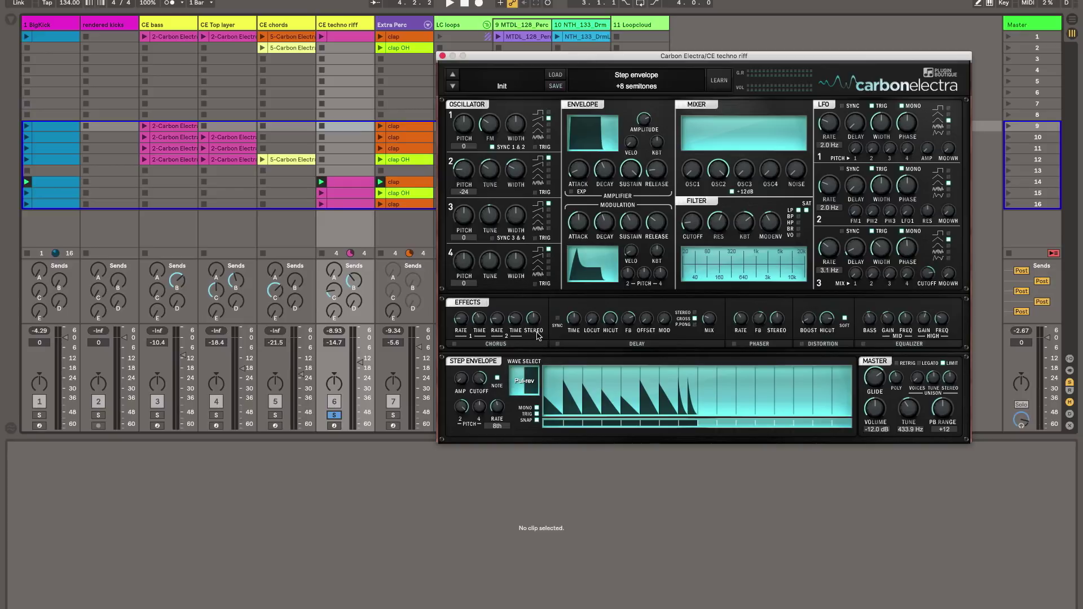
{"action": "left_click", "coordinate": [524, 382]}
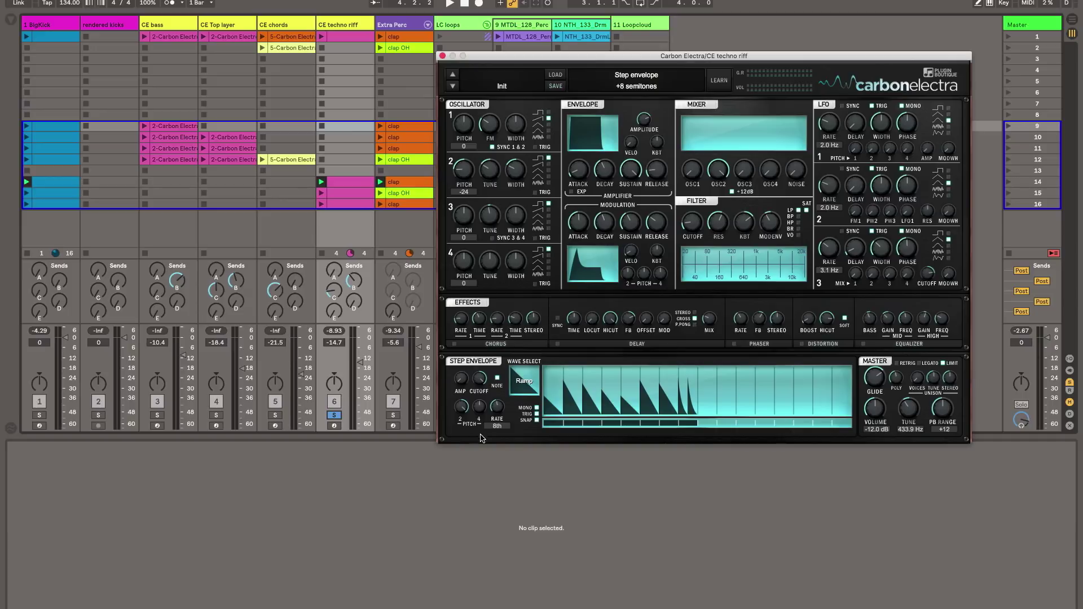
Step: Start playback of the soloed techno riff and set Carbon Electra's Master Glide to 894 ms
{"action": "key", "text": "space"}
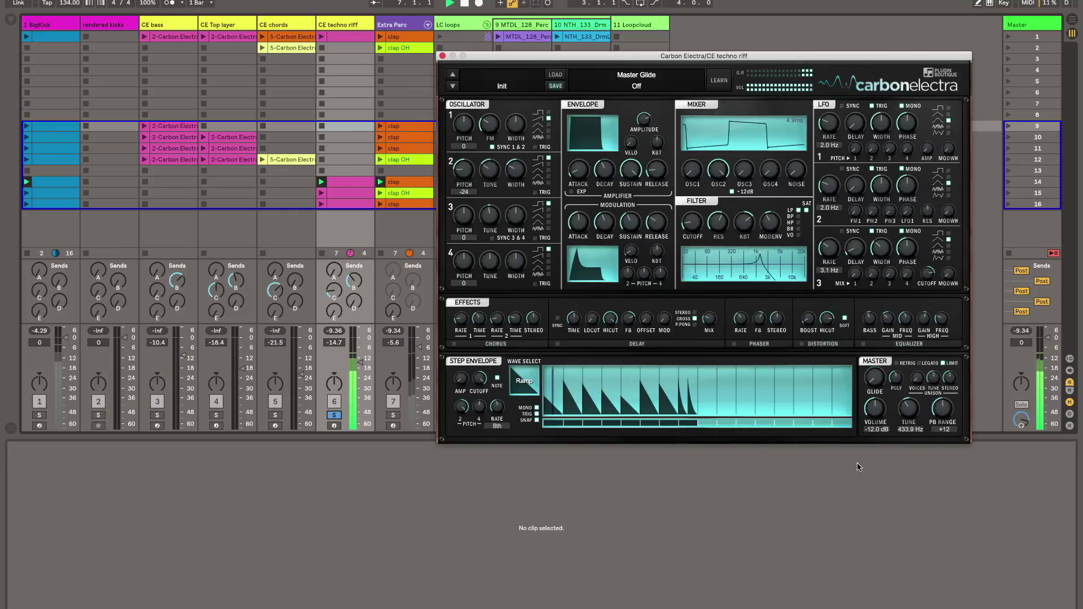
{"action": "left_click_drag", "start_coordinate": [881, 393], "coordinate": [884, 388]}
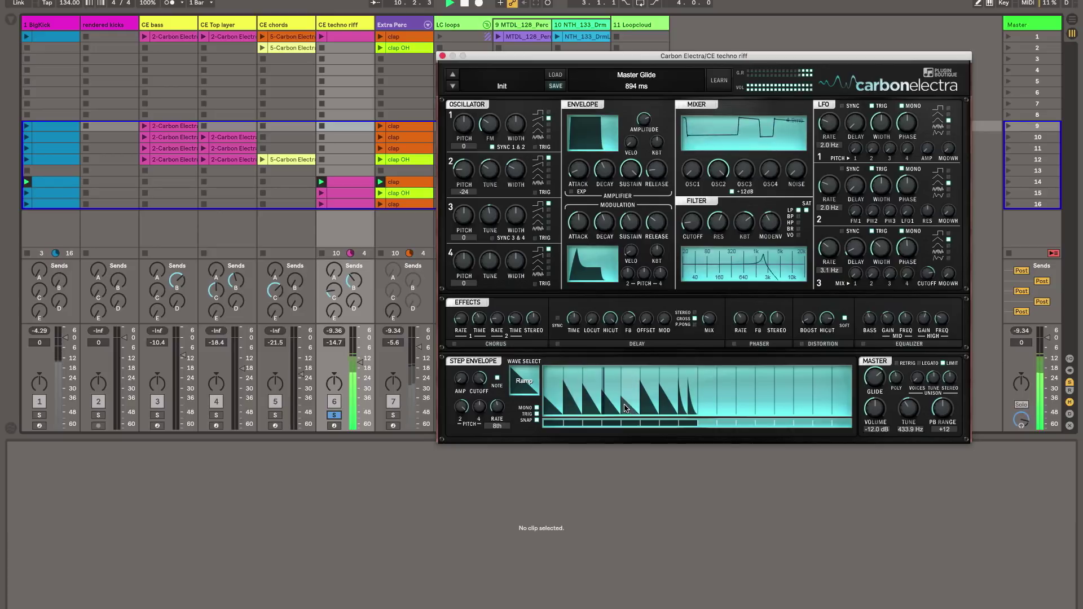
Step: Set the step envelope's Cutoff amount to 98% and the Filter Cutoff to 64.4 Hz
{"action": "mouse_move", "coordinate": [479, 378]}
{"action": "left_mouse_down"}
{"action": "mouse_move", "coordinate": [476, 438]}
{"action": "mouse_move", "coordinate": [483, 385]}
{"action": "left_mouse_up"}
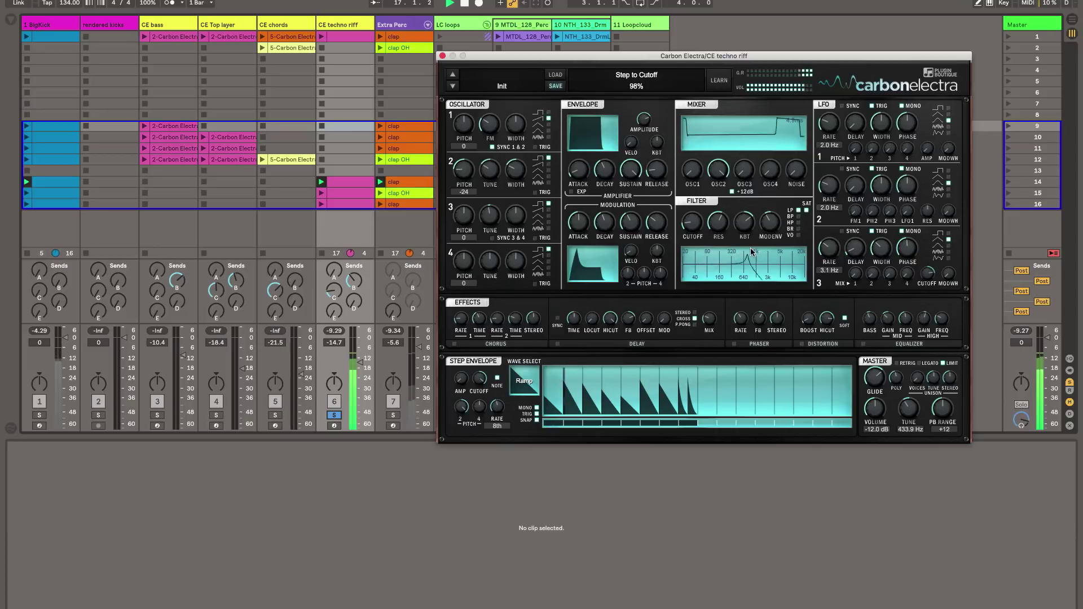
{"action": "left_click_drag", "start_coordinate": [701, 209], "coordinate": [702, 231]}
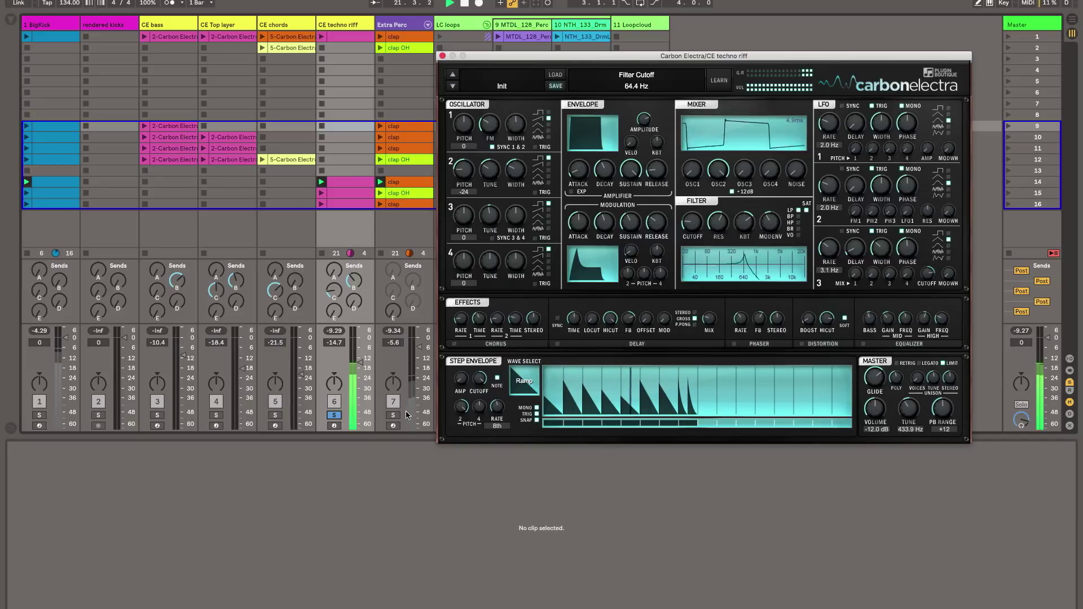
Step: Compare the CE techno riff within the full mix and soloed
{"action": "left_click", "coordinate": [335, 416]}
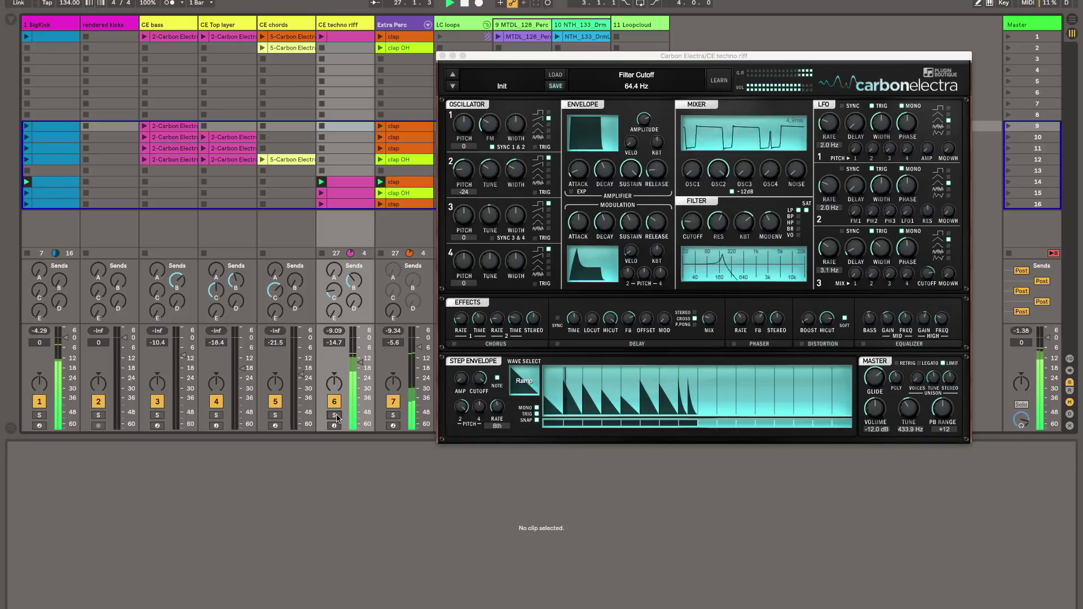
{"action": "left_click", "coordinate": [335, 416]}
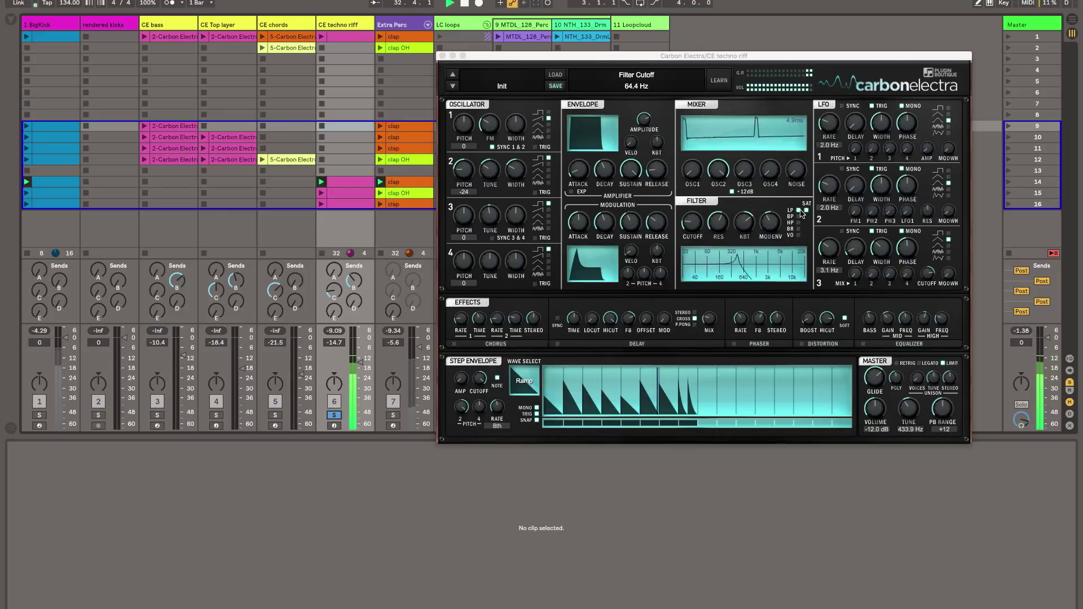
Step: Set the techno riff's Filter Envelope amount to -27% and Filter Resonance to 65%
{"action": "left_click", "coordinate": [781, 212]}
{"action": "left_click_drag", "start_coordinate": [781, 212], "coordinate": [775, 234]}
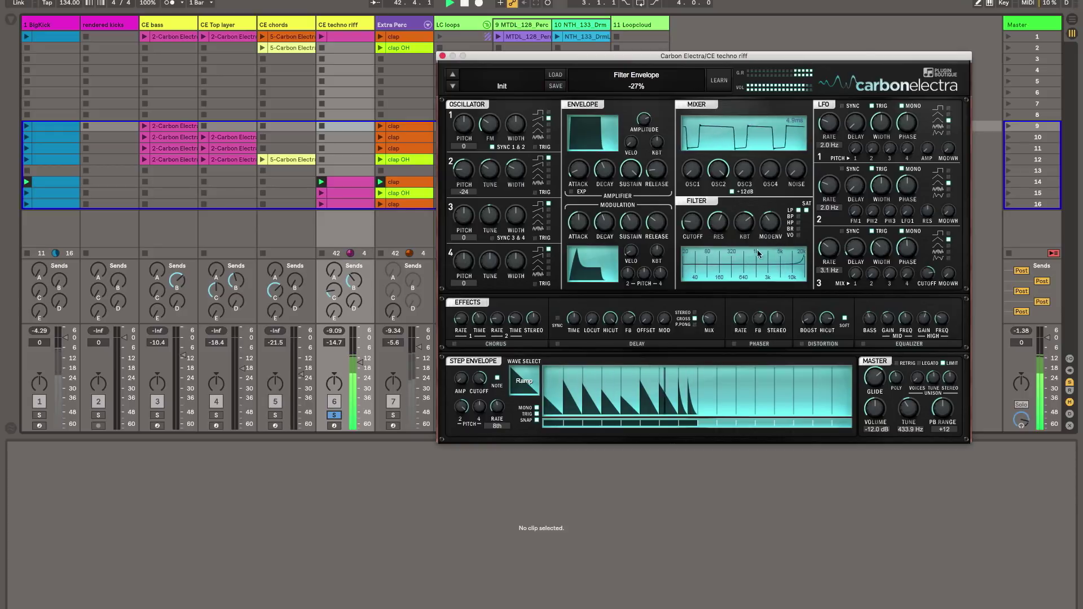
{"action": "left_click_drag", "start_coordinate": [719, 227], "coordinate": [723, 238]}
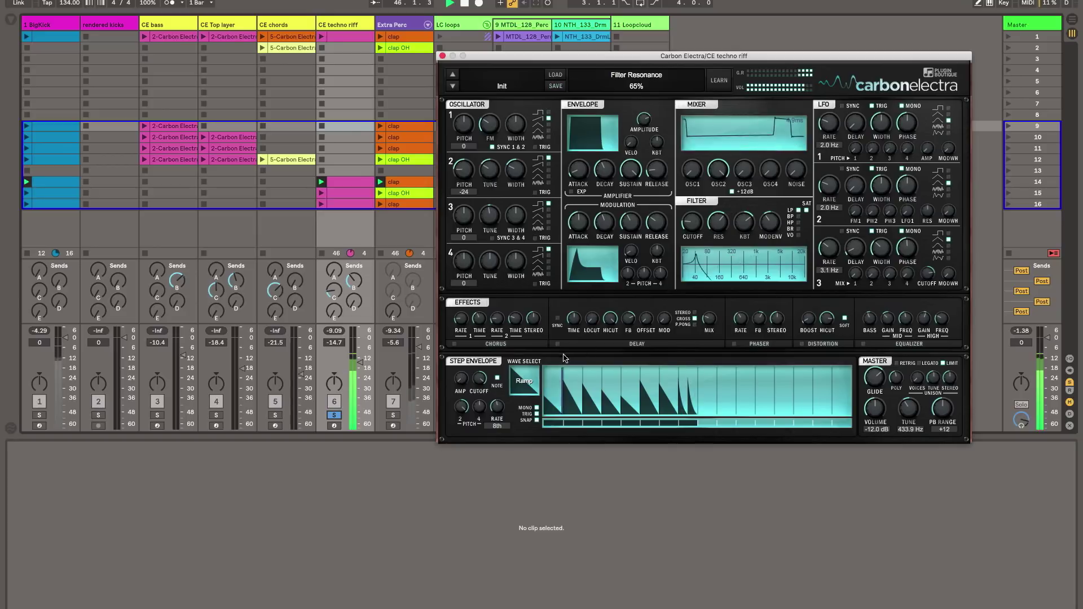
Step: Enable the Distortion and Equalizer effects on the techno riff's Carbon Electra
{"action": "left_click", "coordinate": [802, 344]}
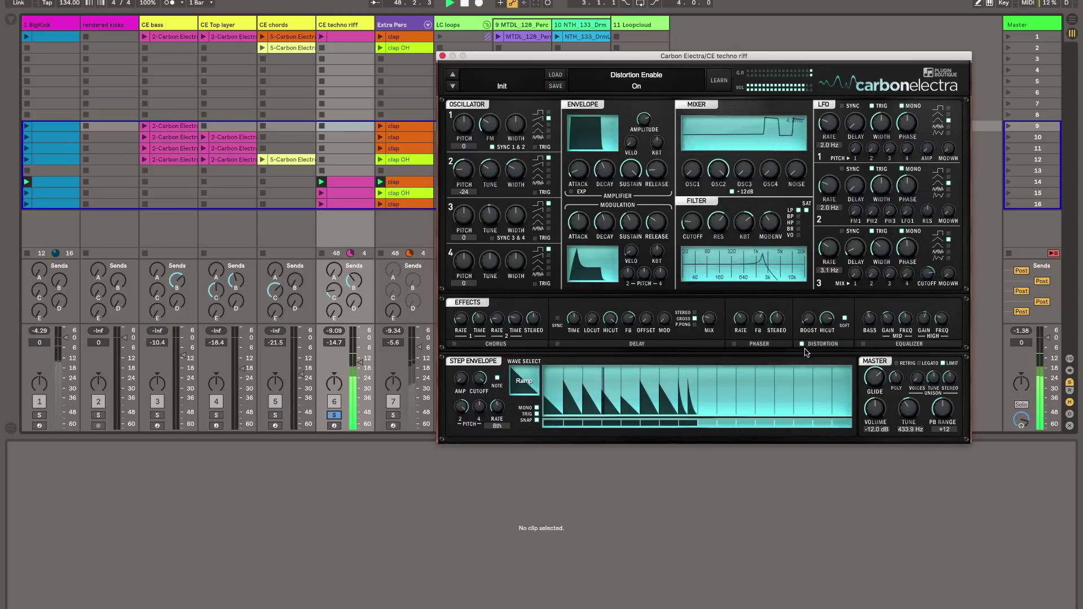
{"action": "left_click", "coordinate": [863, 344]}
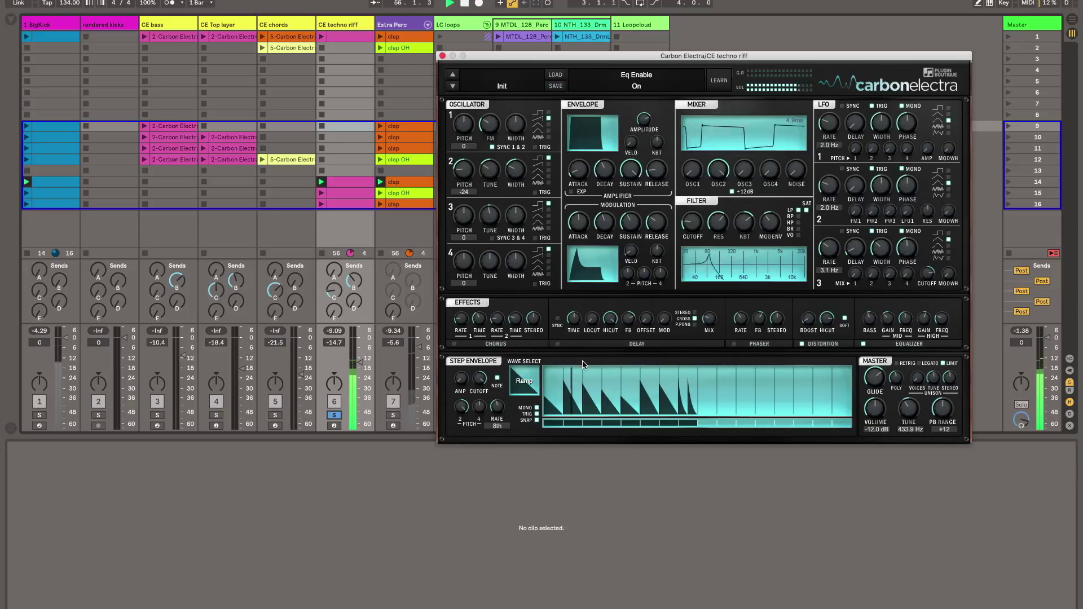
Step: Sweep oscillator 1's FM amount on the techno riff and settle it at 30%
{"action": "left_click_drag", "start_coordinate": [482, 117], "coordinate": [505, 72]}
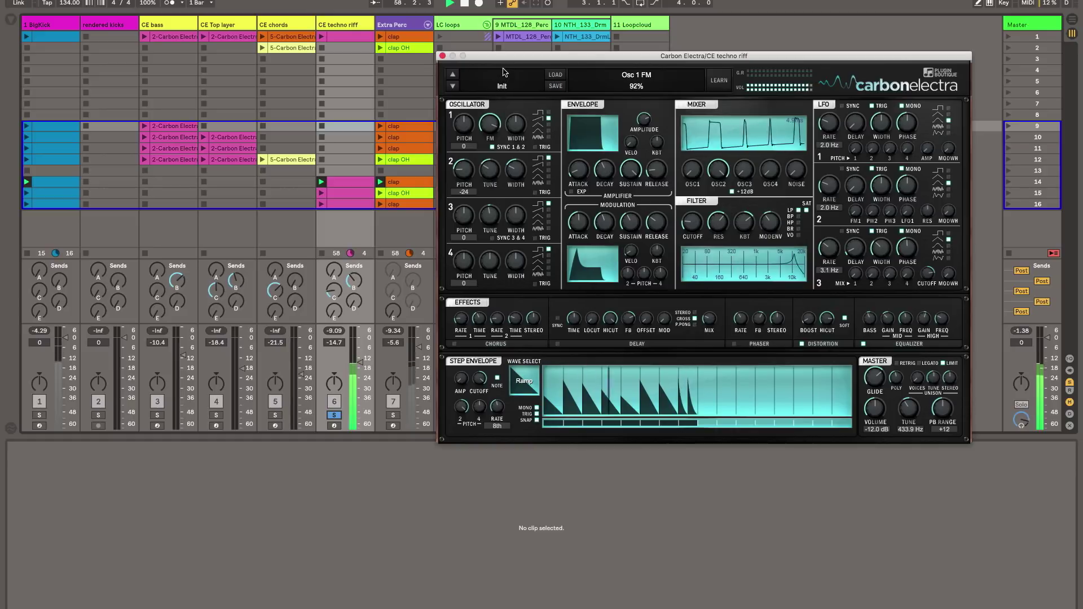
{"action": "left_click_drag", "start_coordinate": [502, 92], "coordinate": [492, 173]}
{"action": "left_click_drag", "start_coordinate": [463, 121], "coordinate": [498, 108]}
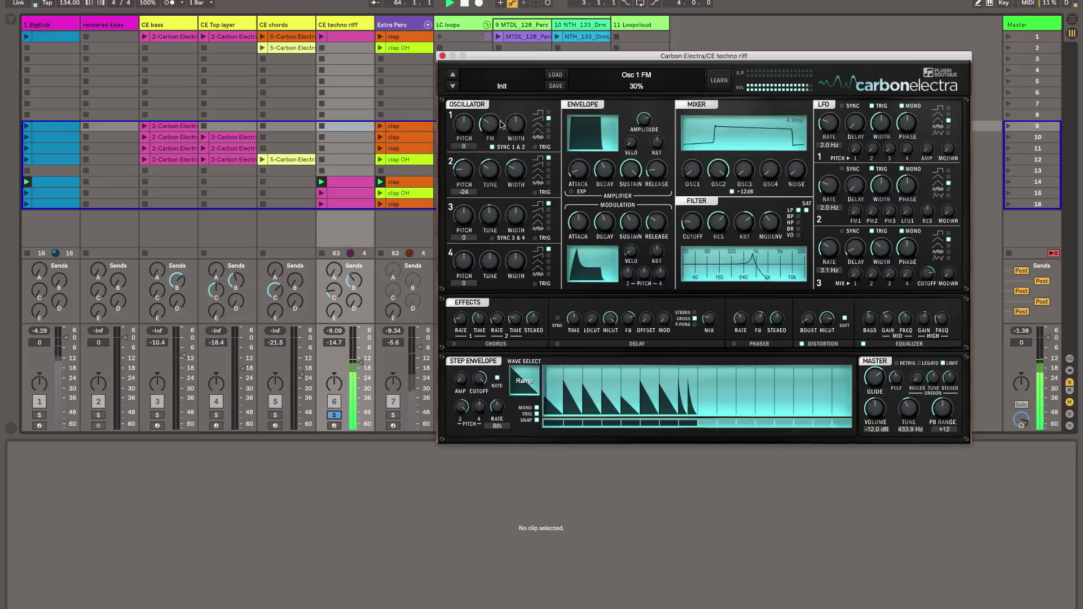
{"action": "scroll", "coordinate": [492, 124], "scroll_direction": "down", "scroll_amount": 1}
Step: Sweep oscillator 2's Pitch up to +15 and back to -24 to audition the riff
{"action": "left_click_drag", "start_coordinate": [463, 185], "coordinate": [476, 134]}
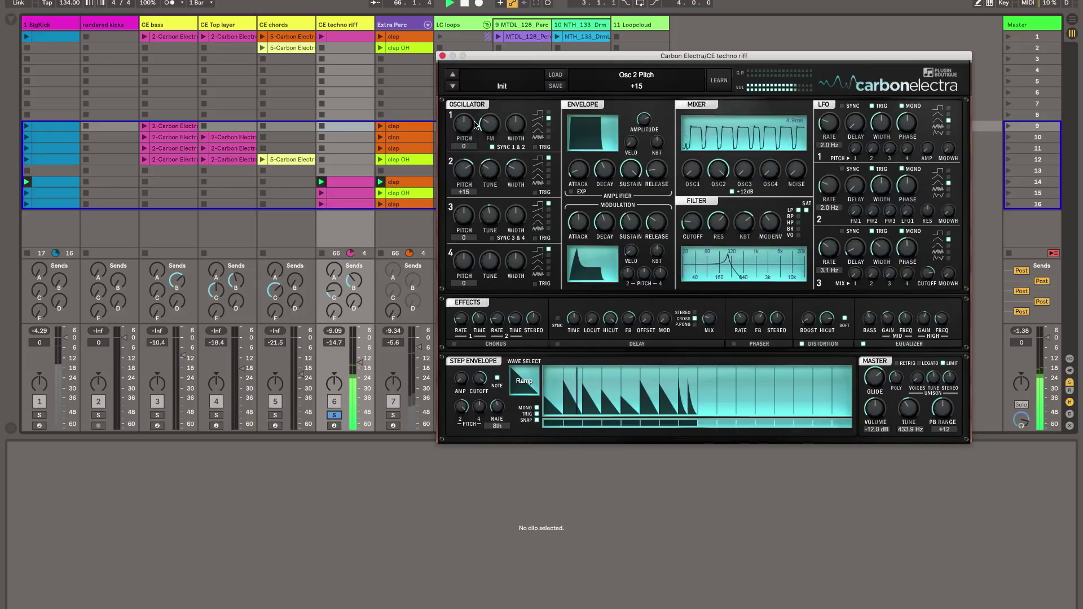
{"action": "left_click_drag", "start_coordinate": [475, 134], "coordinate": [476, 190]}
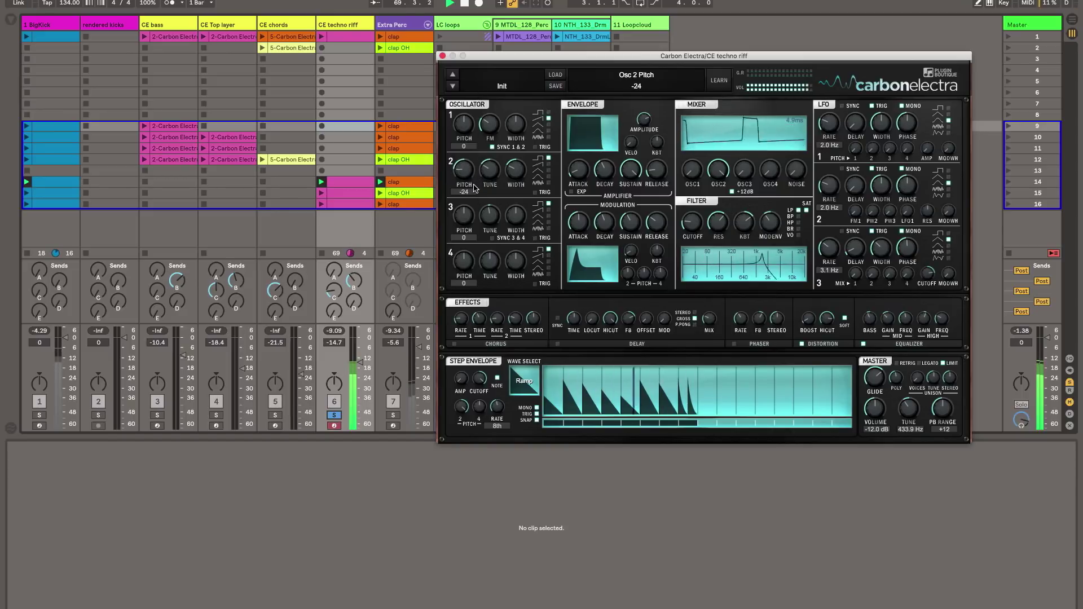
{"action": "mouse_move", "coordinate": [468, 179]}
{"action": "left_mouse_down"}
{"action": "mouse_move", "coordinate": [469, 117]}
{"action": "mouse_move", "coordinate": [467, 178]}
{"action": "left_mouse_up"}
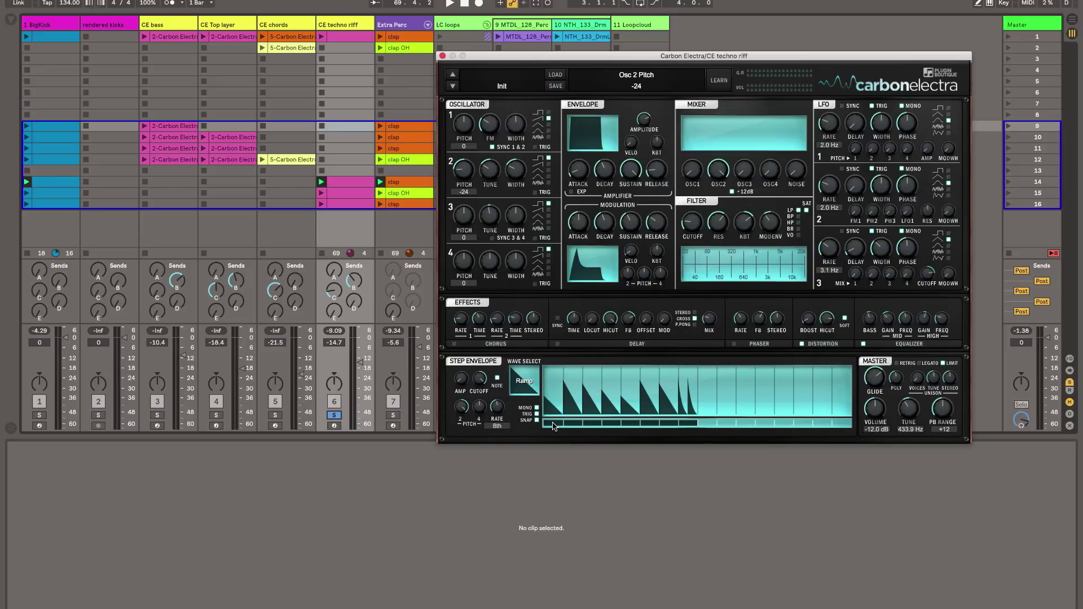
Step: Set the step envelope's length to 8 and draw a Sine shape on the fifth step during playback
{"action": "left_click", "coordinate": [684, 427]}
{"action": "left_click", "coordinate": [536, 381]}
{"action": "key", "text": "space"}
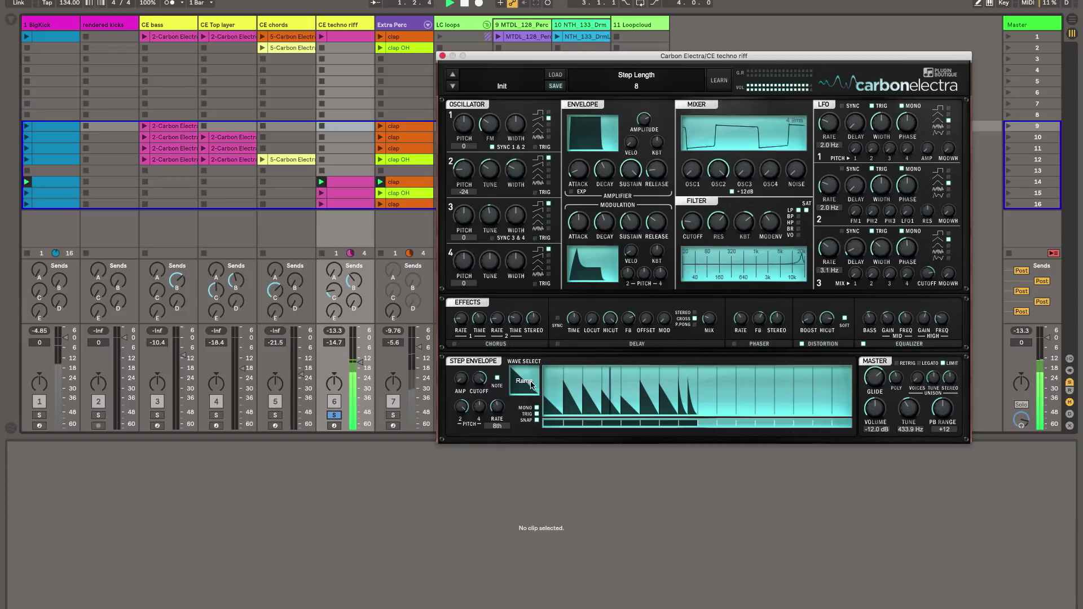
{"action": "left_click", "coordinate": [533, 381]}
{"action": "left_click", "coordinate": [533, 381]}
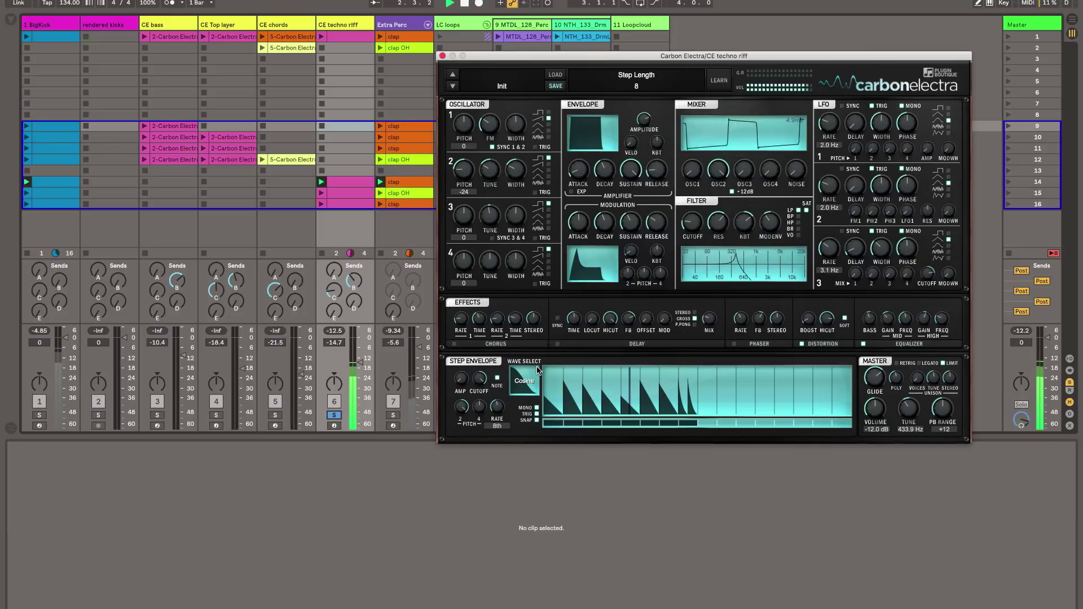
{"action": "left_click", "coordinate": [520, 386]}
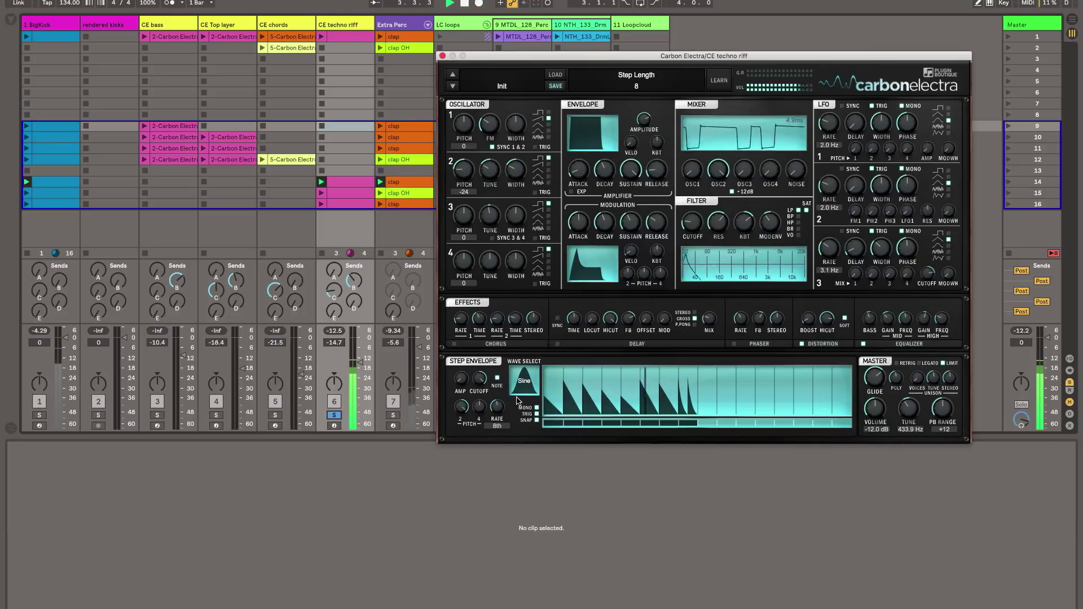
{"action": "left_click", "coordinate": [621, 394]}
{"action": "left_click_drag", "start_coordinate": [617, 384], "coordinate": [617, 381]}
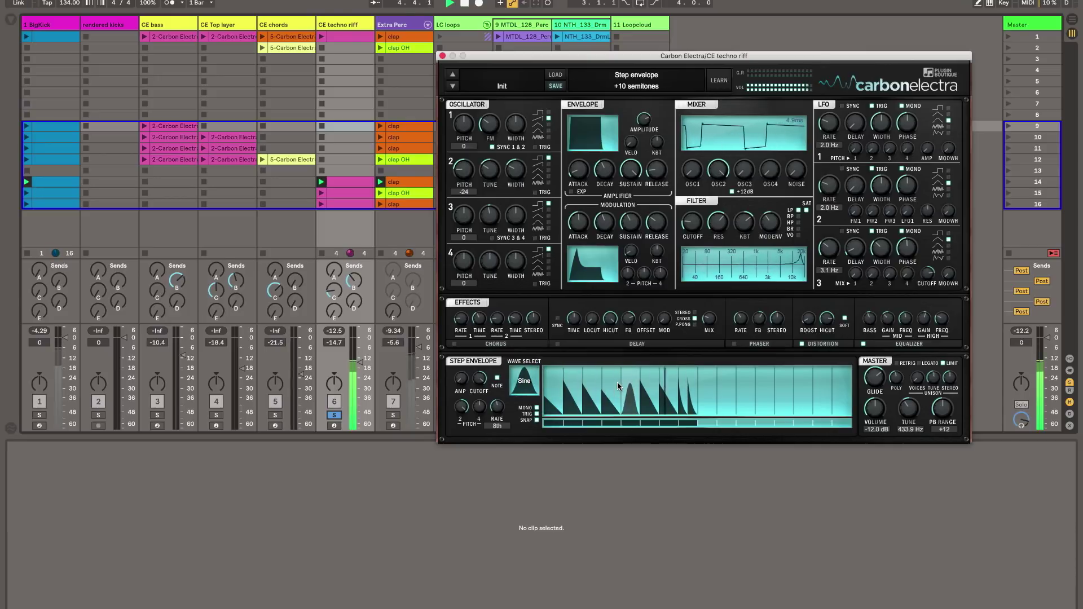
{"action": "left_click_drag", "start_coordinate": [618, 378], "coordinate": [618, 384]}
Step: Try a repeated exponential shape on the step envelope's third step, settling on the x2-rev shape at +15 semitones
{"action": "left_click", "coordinate": [525, 381]}
{"action": "left_click", "coordinate": [524, 382]}
{"action": "left_click", "coordinate": [524, 381]}
{"action": "left_click", "coordinate": [525, 381]}
{"action": "left_click", "coordinate": [525, 381]}
{"action": "left_click", "coordinate": [537, 375]}
{"action": "left_click", "coordinate": [594, 378]}
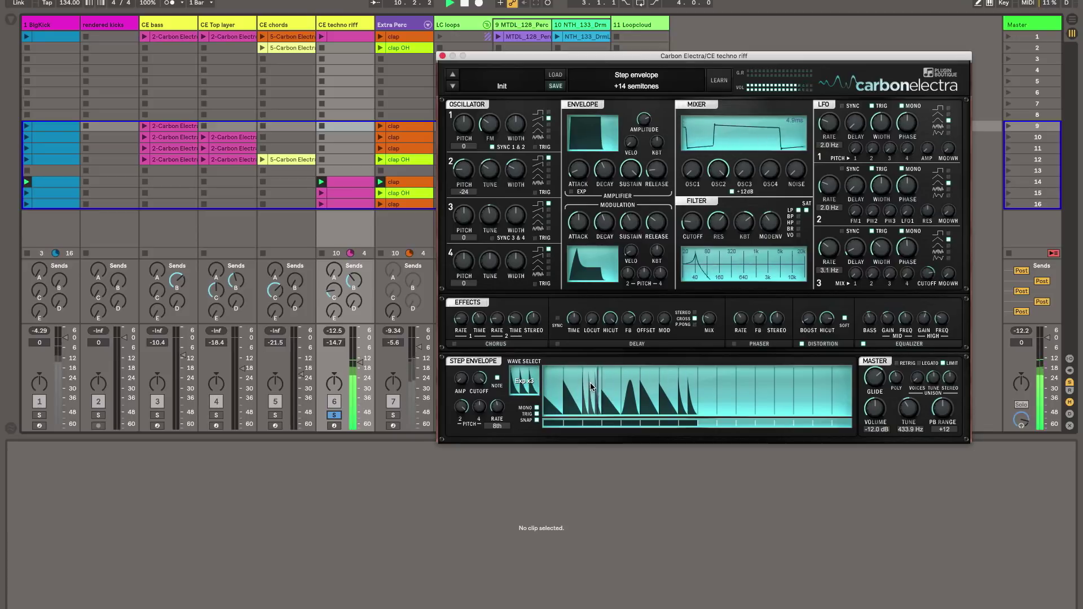
{"action": "left_click", "coordinate": [520, 388]}
{"action": "left_click", "coordinate": [595, 372]}
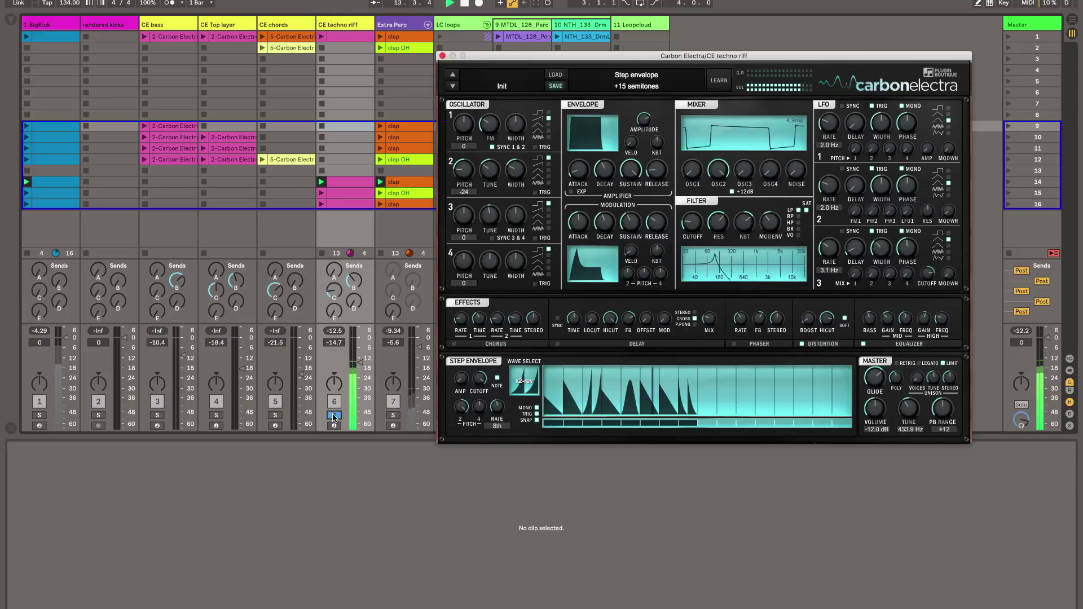
Step: Try a repeated exponential shape on the first envelope step at +15 semitones and unsolo the CE techno riff track
{"action": "left_click", "coordinate": [524, 375]}
{"action": "left_click", "coordinate": [524, 374]}
{"action": "left_click_drag", "start_coordinate": [555, 405], "coordinate": [555, 364]}
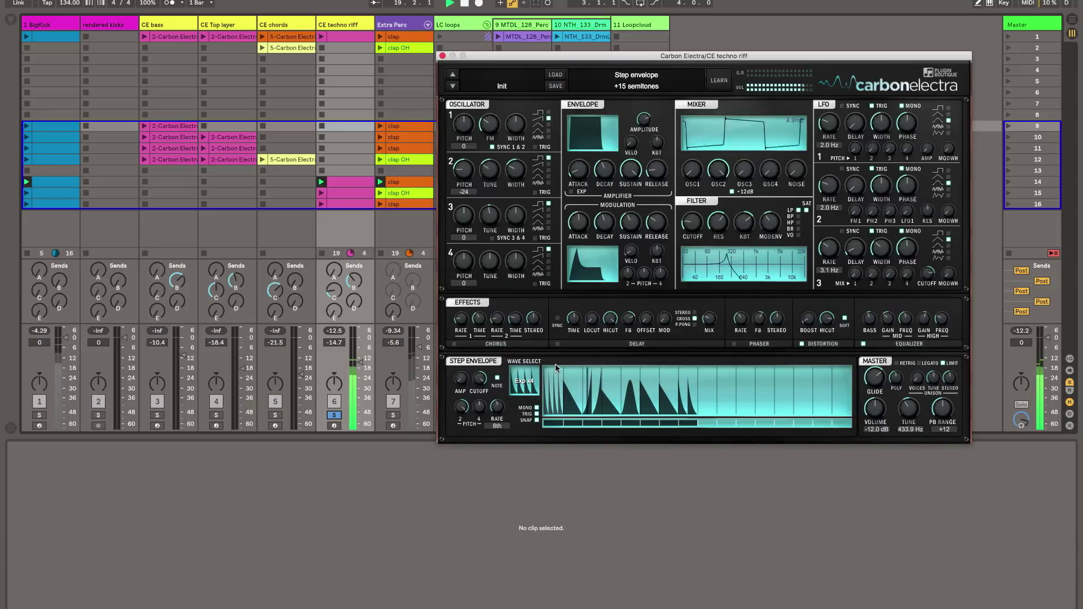
{"action": "left_click", "coordinate": [333, 415]}
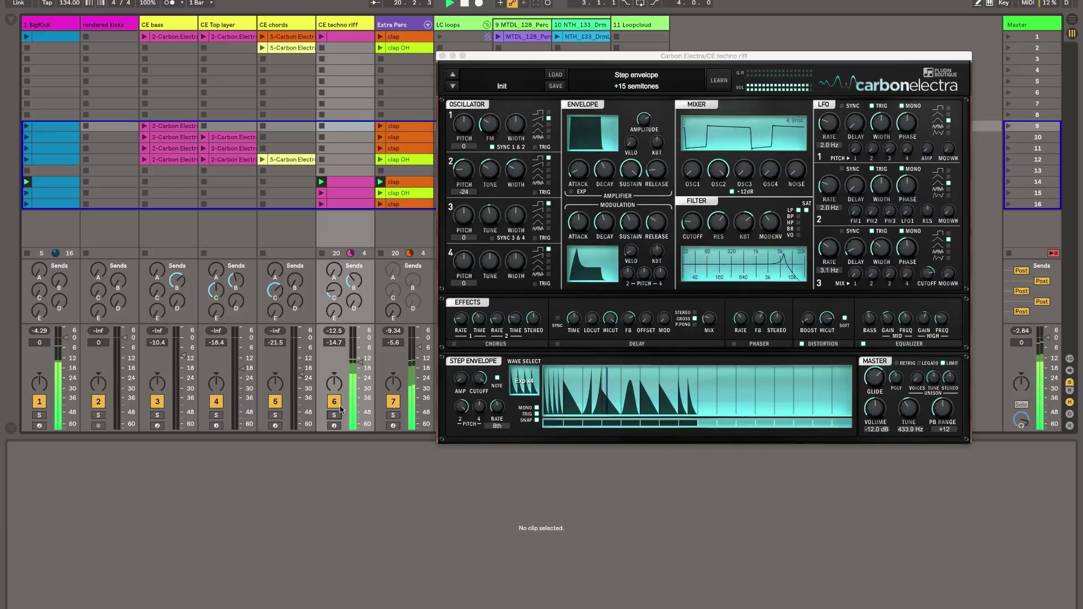
Step: Draw Exp-rev shapes on the step envelope's first step at +15 semitones and fifth step at +10 semitones
{"action": "left_click", "coordinate": [538, 388]}
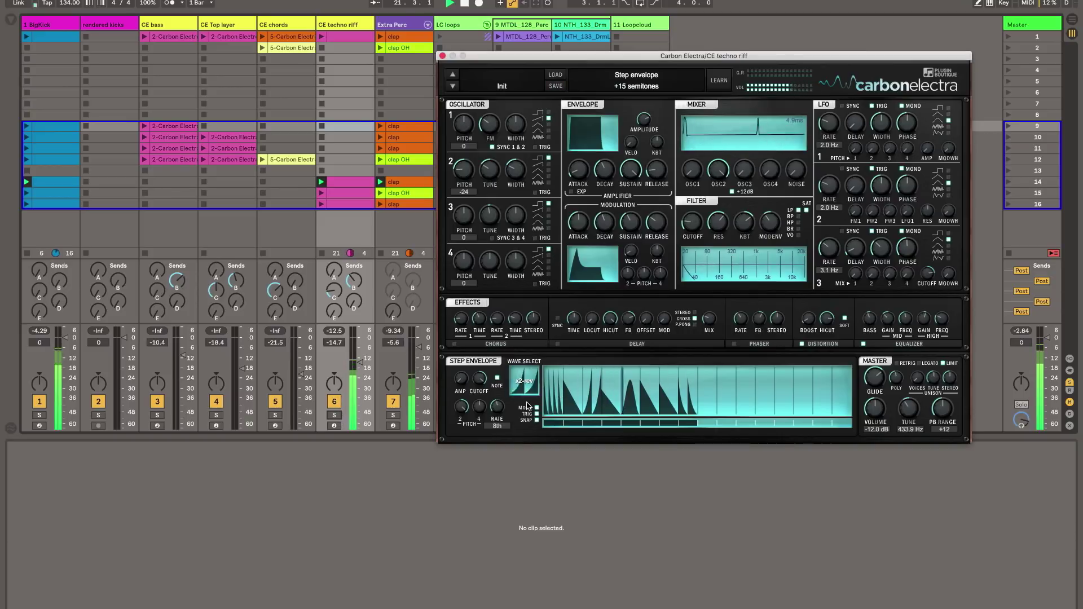
{"action": "left_click", "coordinate": [556, 389]}
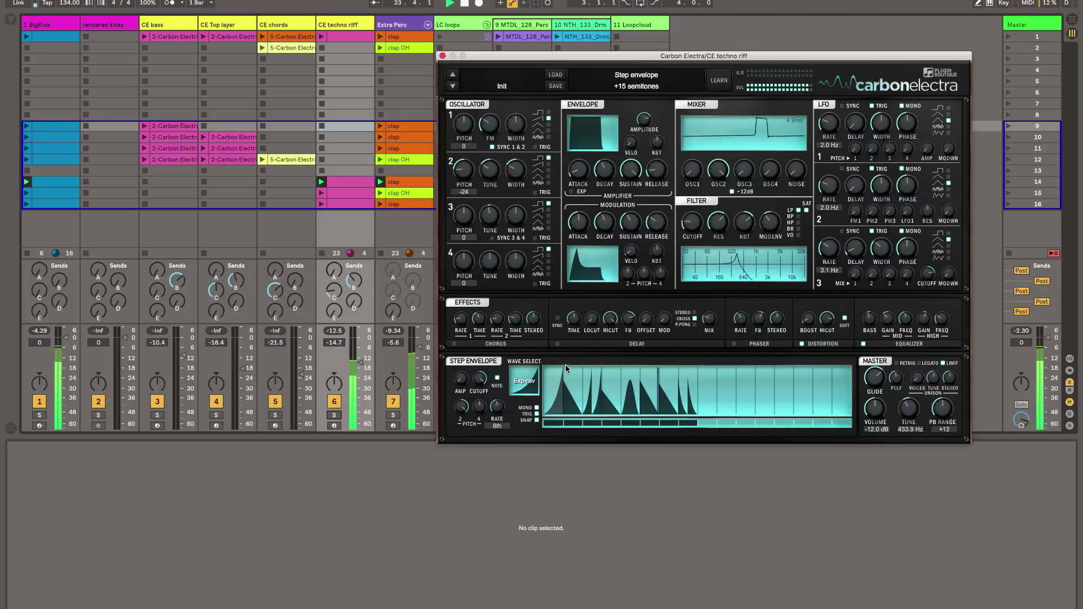
{"action": "left_click_drag", "start_coordinate": [631, 374], "coordinate": [632, 386]}
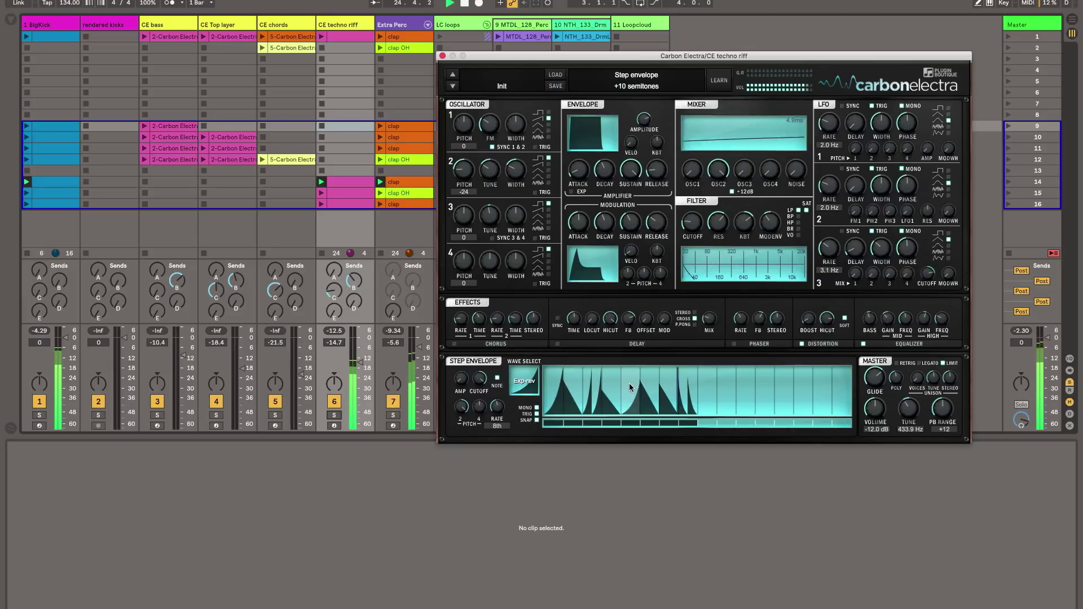
Step: Draw a Cos-rev shape on the step envelope's seventh step and lower it to +11 semitones
{"action": "left_click", "coordinate": [525, 385]}
{"action": "left_click", "coordinate": [525, 386]}
{"action": "left_click", "coordinate": [525, 386]}
{"action": "left_click", "coordinate": [524, 383]}
{"action": "left_click", "coordinate": [524, 384]}
{"action": "left_click", "coordinate": [668, 370]}
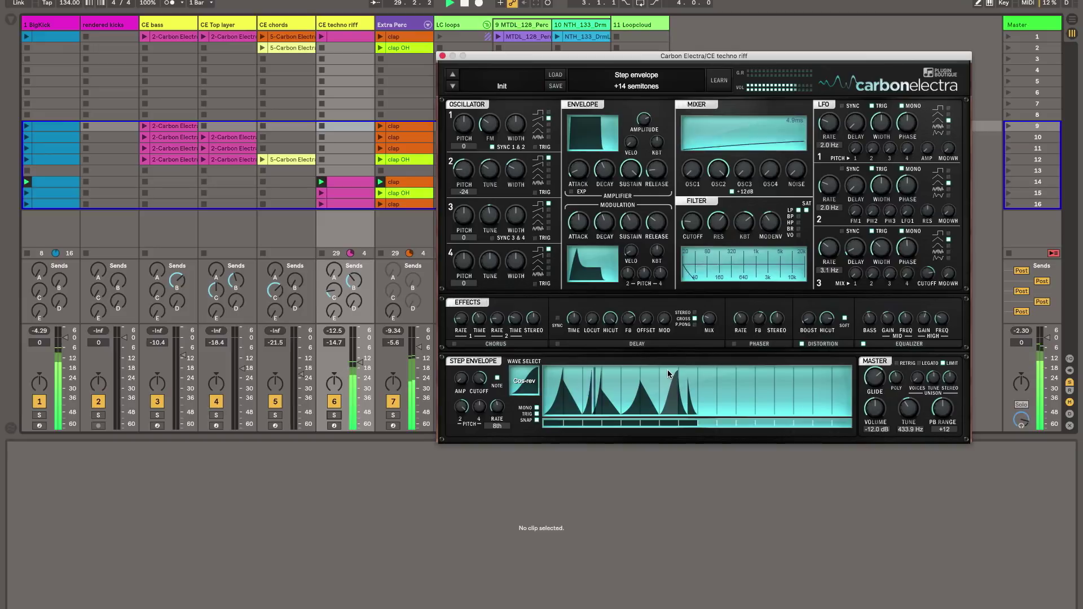
{"action": "left_click", "coordinate": [668, 382]}
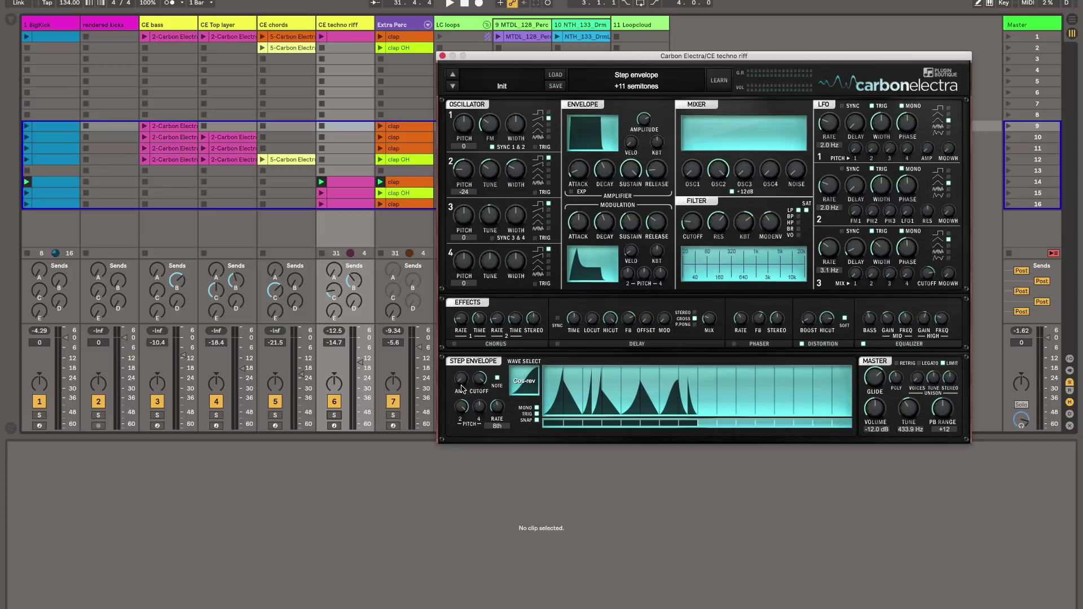
Step: Review the CE Top layer track's Carbon Electra and the BigKick track's plug-in and clip
{"action": "left_click", "coordinate": [228, 25]}
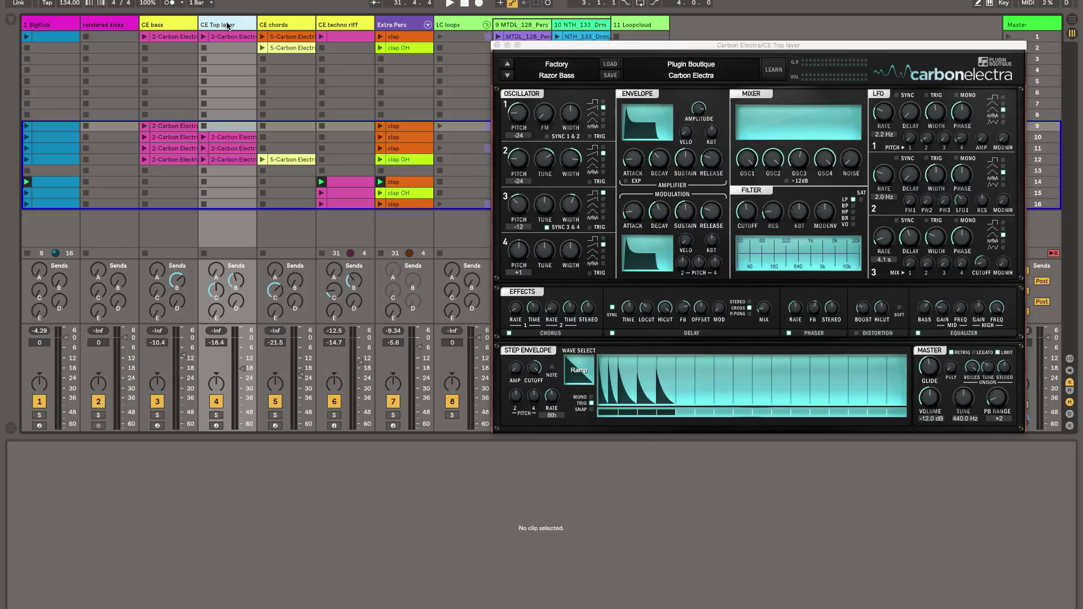
{"action": "left_click", "coordinate": [72, 25]}
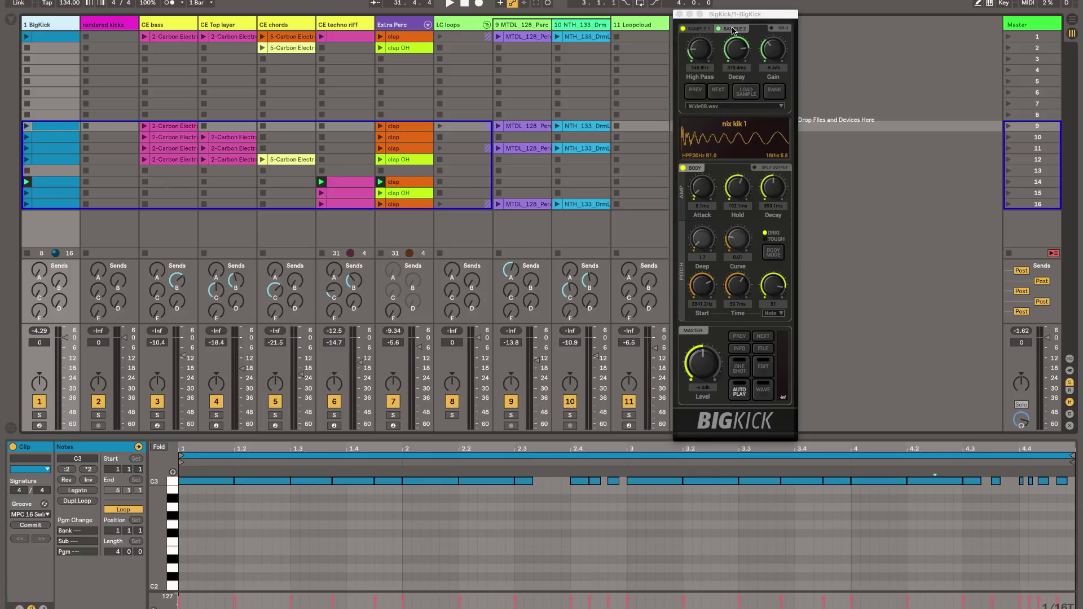
{"action": "left_click", "coordinate": [760, 33]}
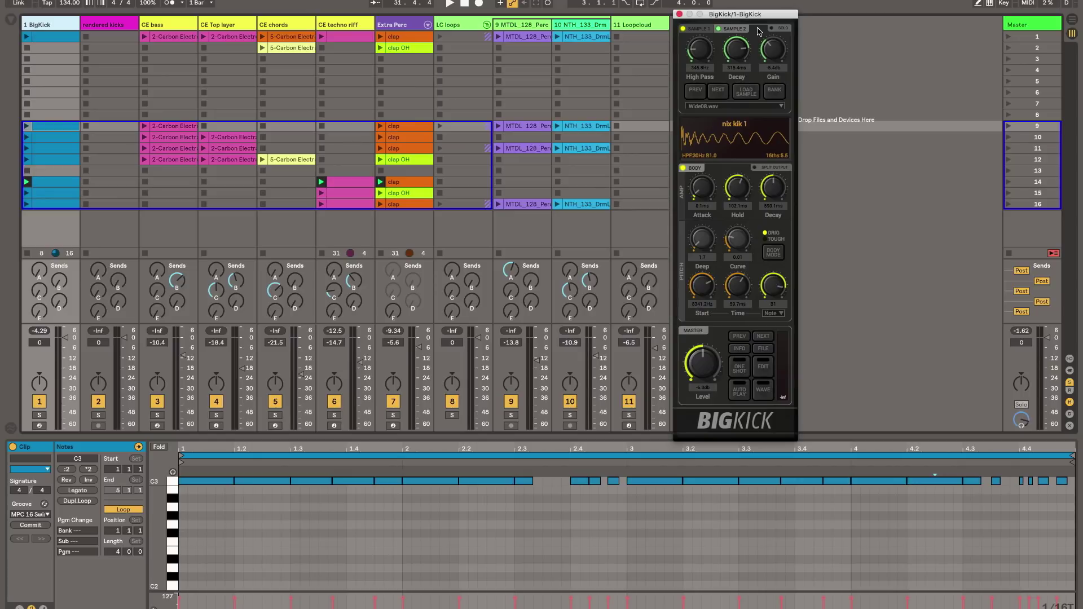